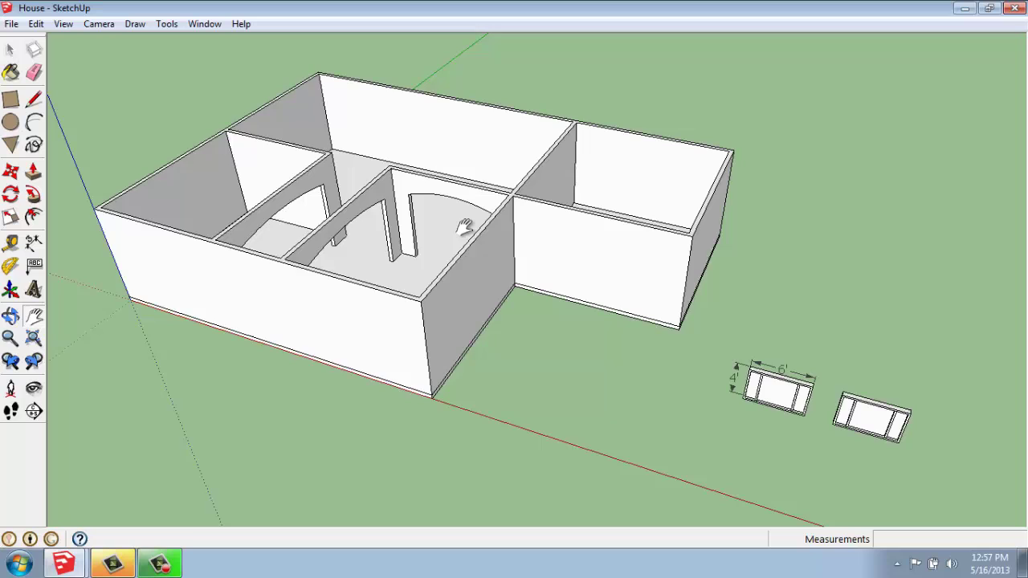
Orbit and zoom to a lower, level view of the house and its two window frames
{"action": "left_click_drag", "start_coordinate": [466, 227], "coordinate": [477, 236]}
{"action": "middle_click_drag", "start_coordinate": [477, 236], "coordinate": [555, 270]}
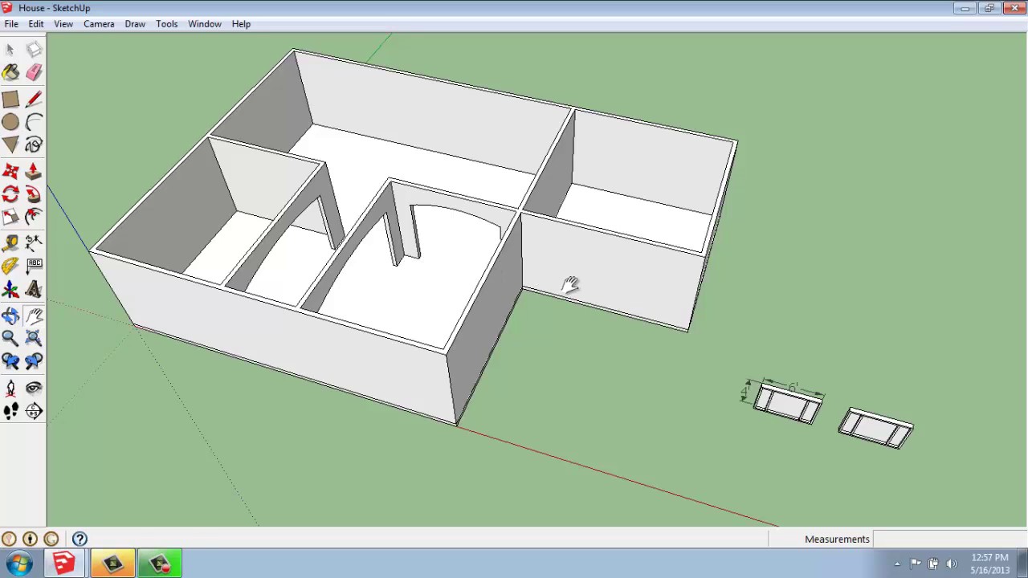
{"action": "middle_click_drag", "start_coordinate": [570, 285], "coordinate": [557, 237]}
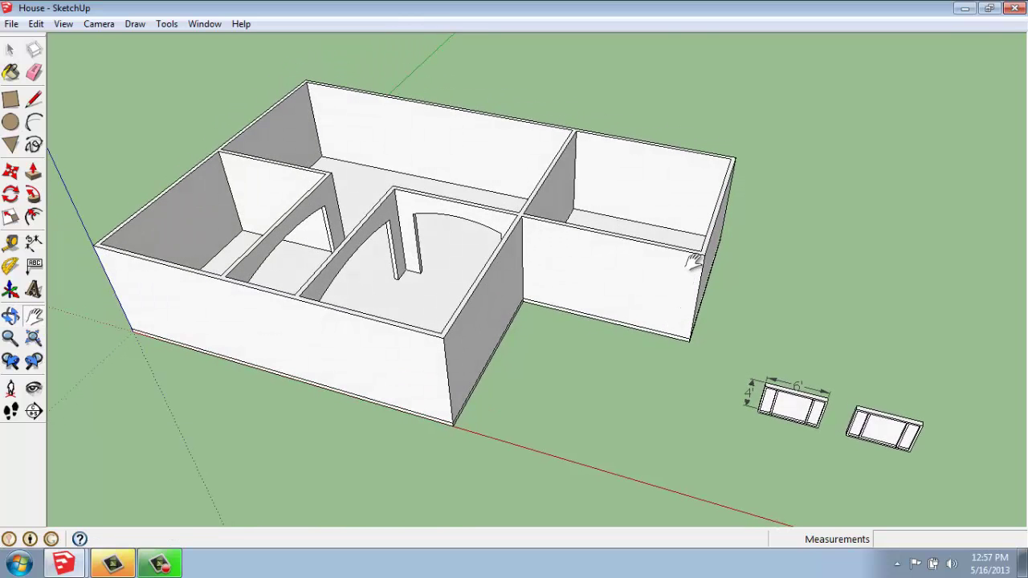
{"action": "middle_click_drag", "start_coordinate": [927, 413], "coordinate": [951, 322]}
{"action": "scroll", "coordinate": [727, 230], "scroll_direction": "down", "scroll_amount": 4}
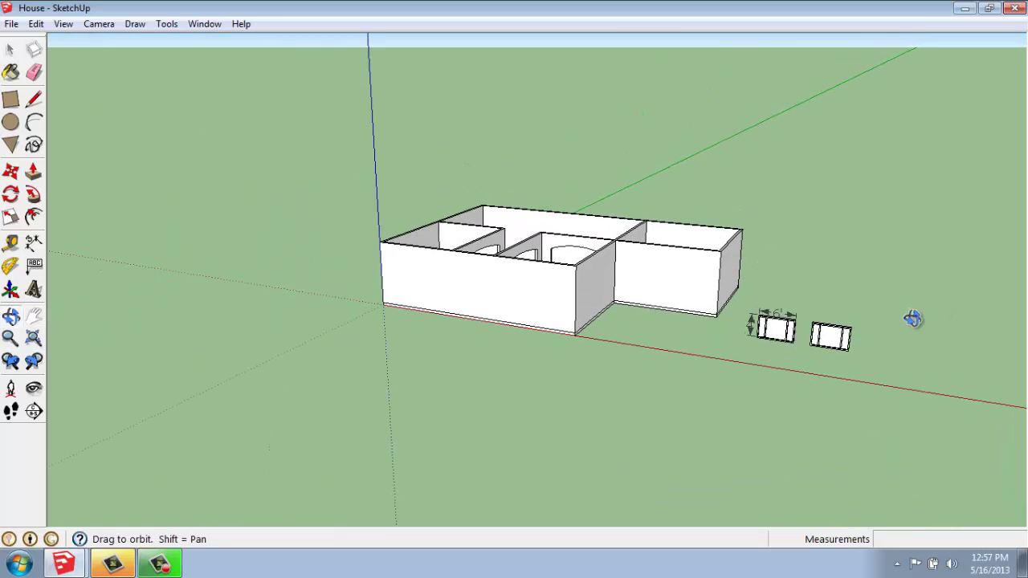
{"action": "scroll", "coordinate": [855, 300], "scroll_direction": "up", "scroll_amount": 5}
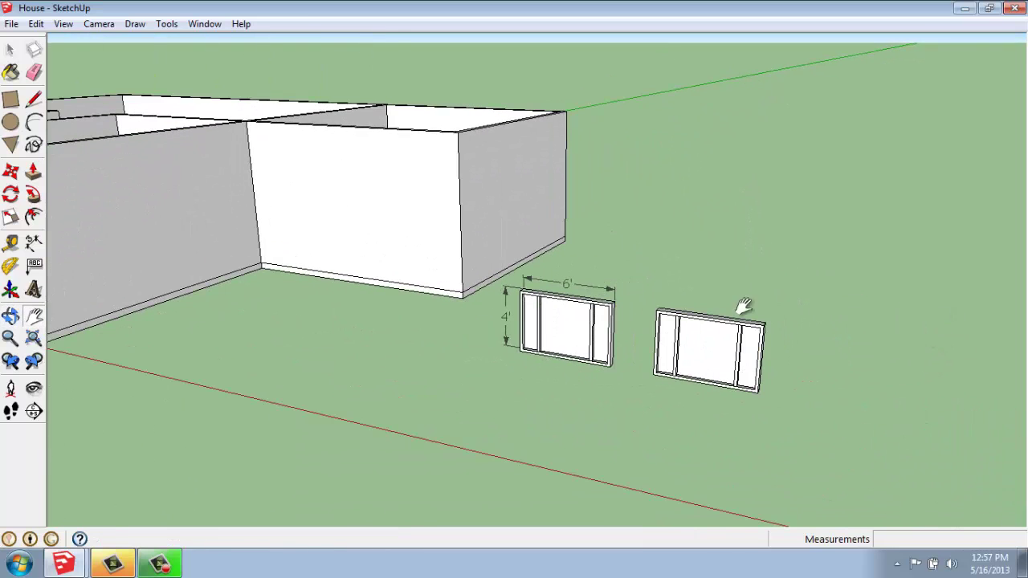
{"action": "left_click_drag", "start_coordinate": [569, 288], "coordinate": [575, 298]}
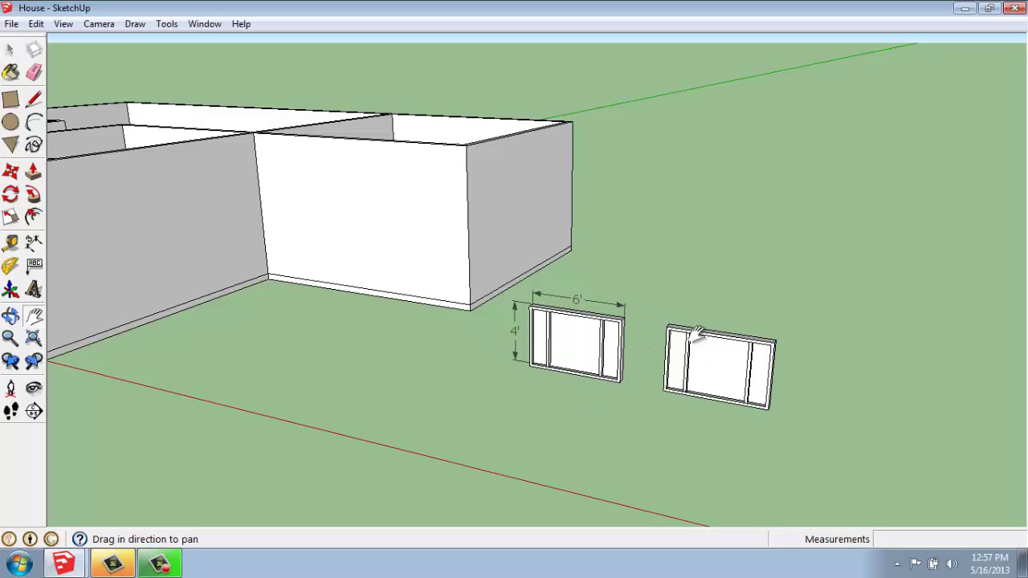
{"action": "scroll", "coordinate": [581, 361], "scroll_direction": "up", "scroll_amount": 3}
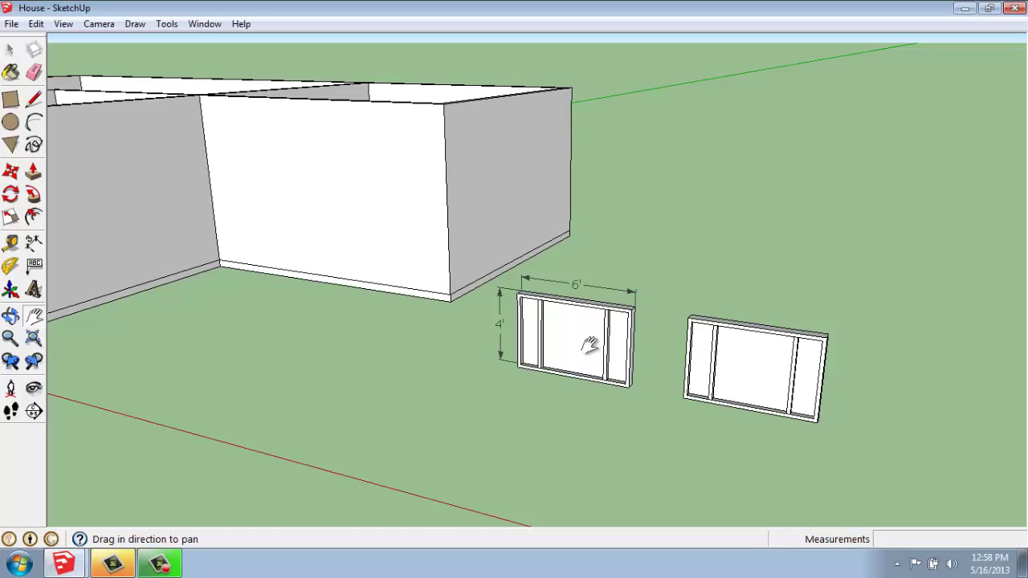
Select both window frames and move them from a corner far to the right
{"action": "key", "text": "m"}
{"action": "key", "text": "space"}
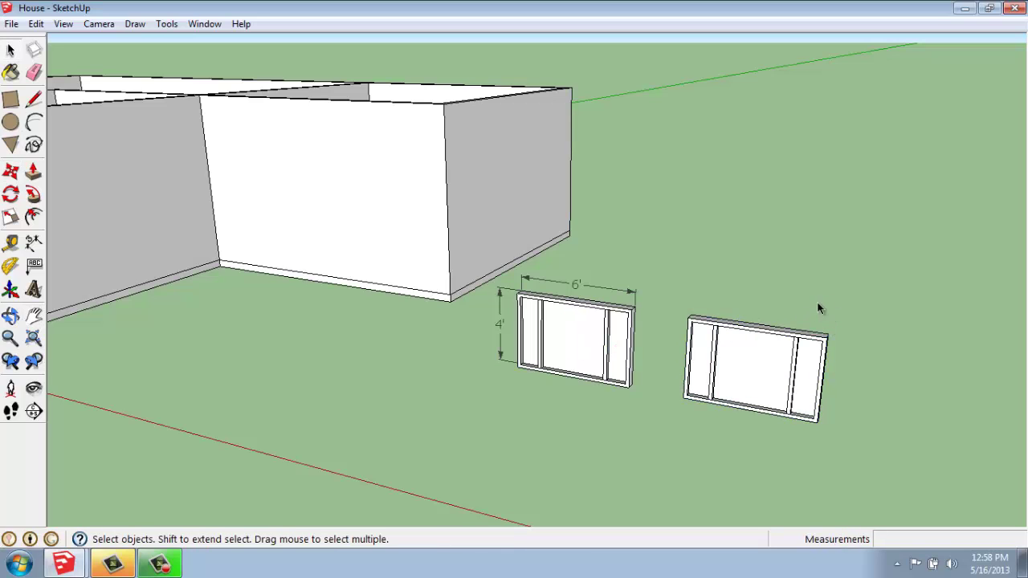
{"action": "left_click_drag", "start_coordinate": [595, 408], "coordinate": [594, 408]}
{"action": "key", "text": "m"}
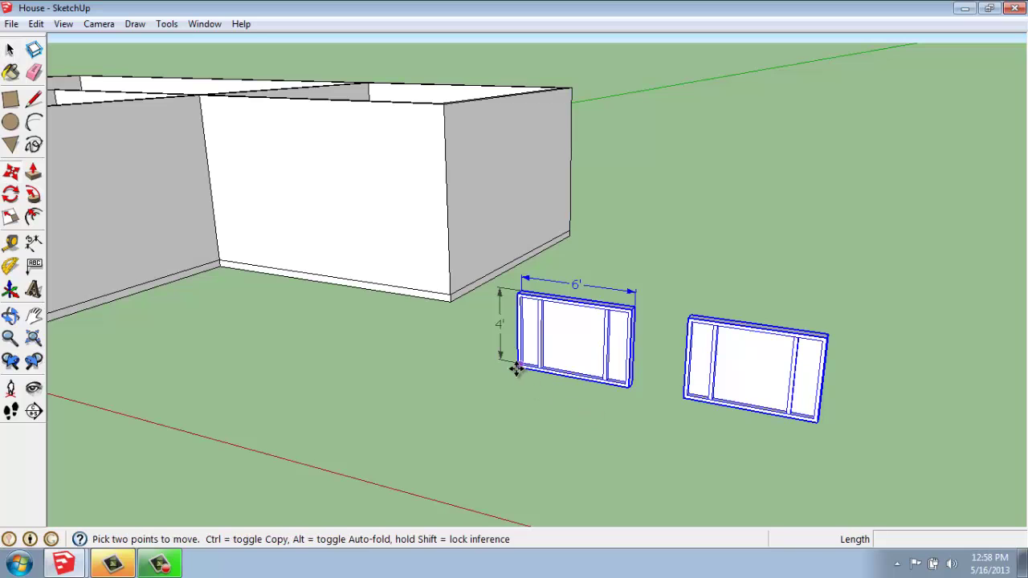
{"action": "left_click", "coordinate": [515, 369]}
{"action": "scroll", "coordinate": [746, 361], "scroll_direction": "down", "scroll_amount": 5}
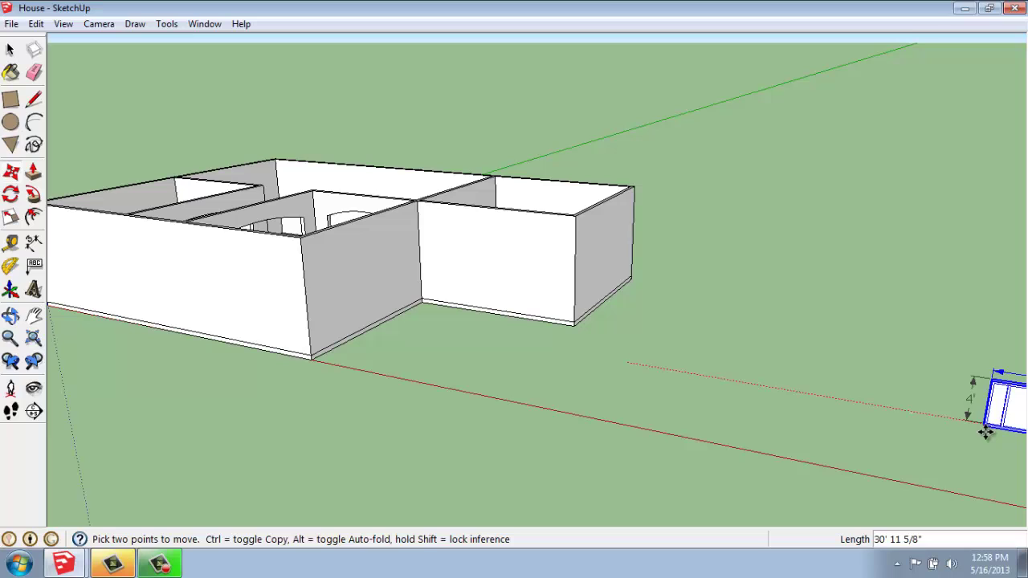
{"action": "left_click", "coordinate": [990, 432]}
{"action": "key", "text": "space"}
Clear the selection so nothing in the house model remains selected
{"action": "scroll", "coordinate": [619, 313], "scroll_direction": "up", "scroll_amount": 3}
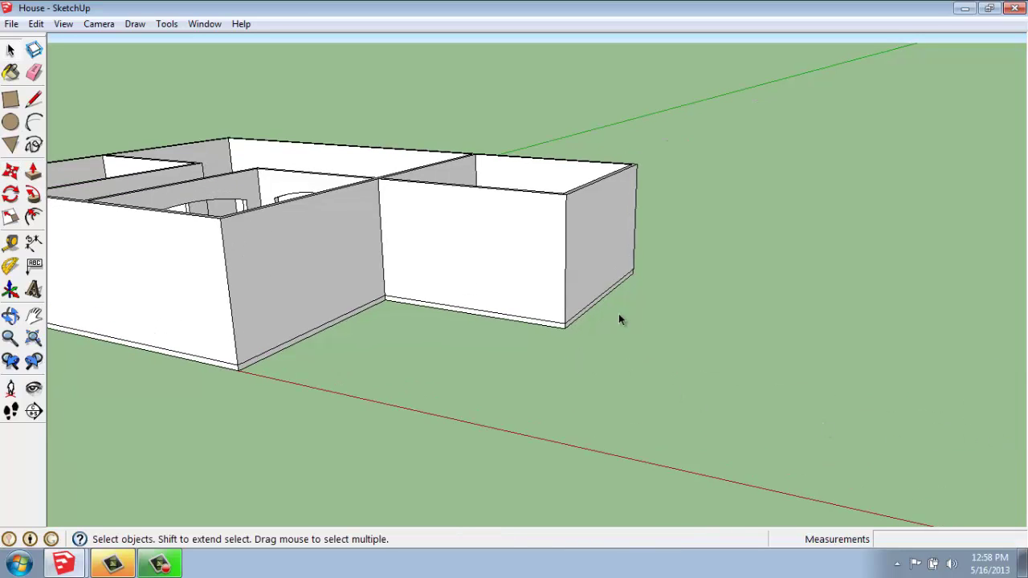
{"action": "left_click", "coordinate": [683, 405]}
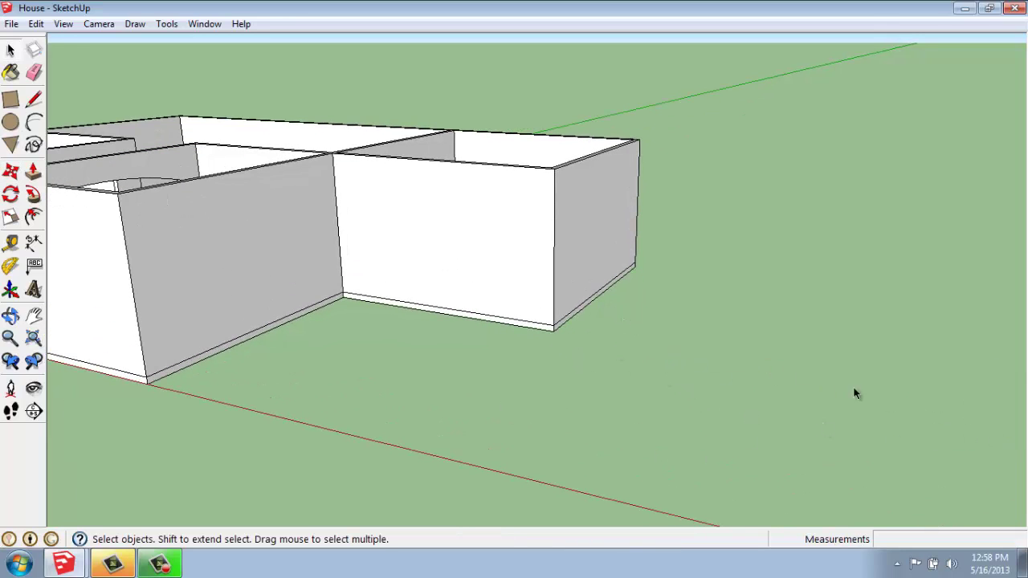
{"action": "scroll", "coordinate": [875, 385], "scroll_direction": "up", "scroll_amount": 2}
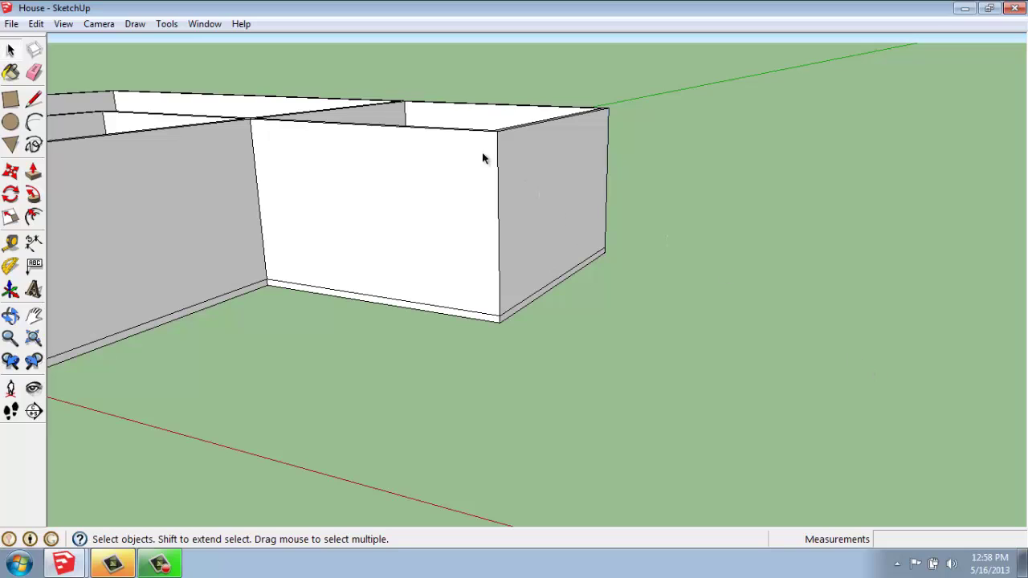
{"action": "left_click", "coordinate": [459, 145]}
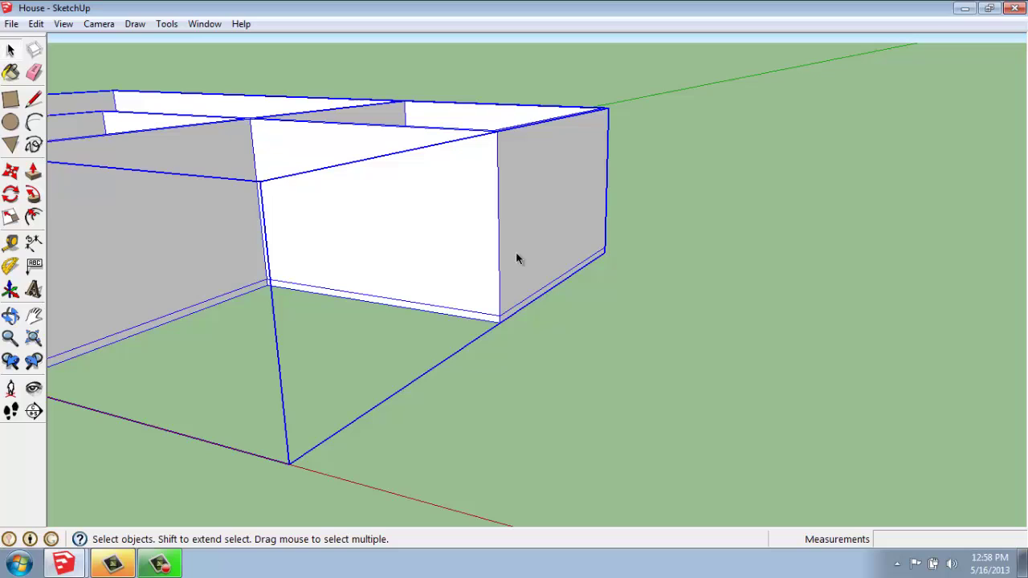
{"action": "left_click", "coordinate": [711, 410]}
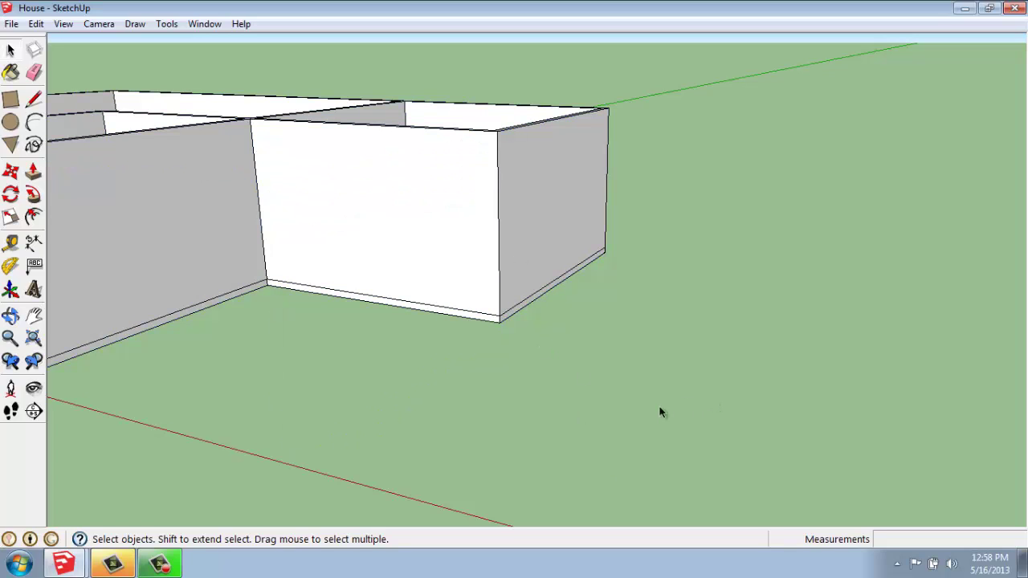
{"action": "scroll", "coordinate": [883, 455], "scroll_direction": "up", "scroll_amount": 1}
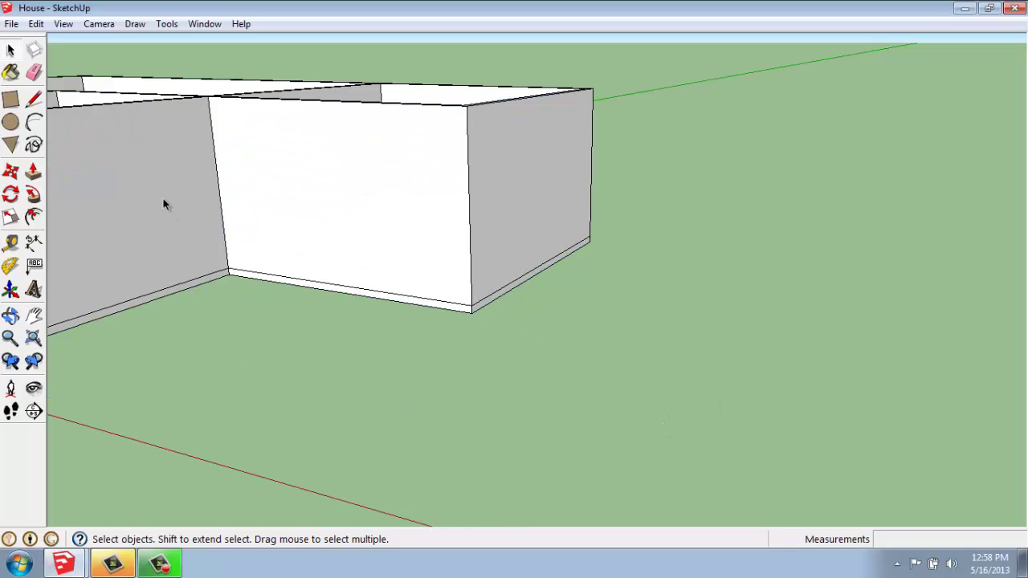
Draw a 6' by 6" rectangle on the ground in front of the house
{"action": "left_click", "coordinate": [10, 103]}
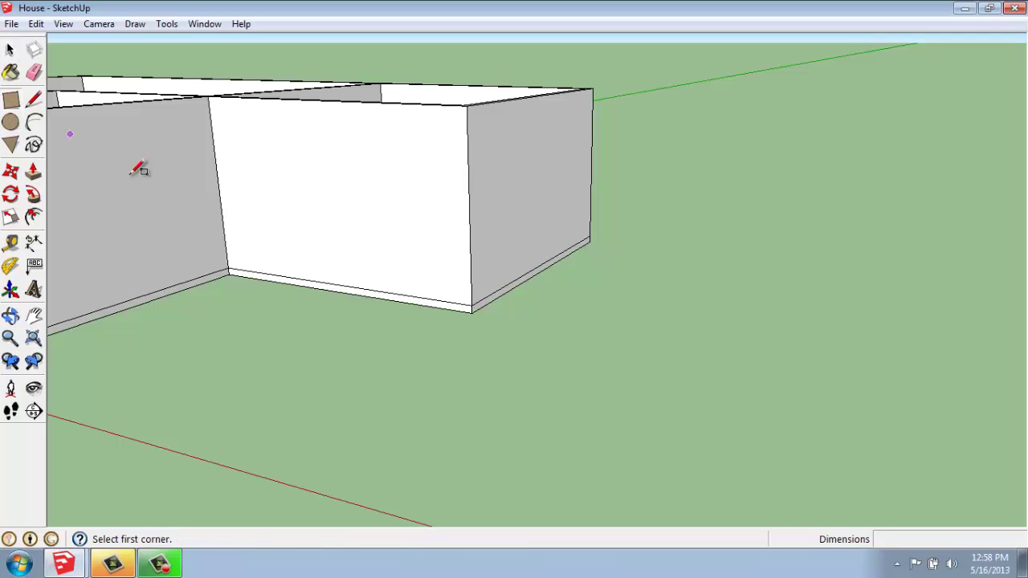
{"action": "left_click", "coordinate": [522, 418]}
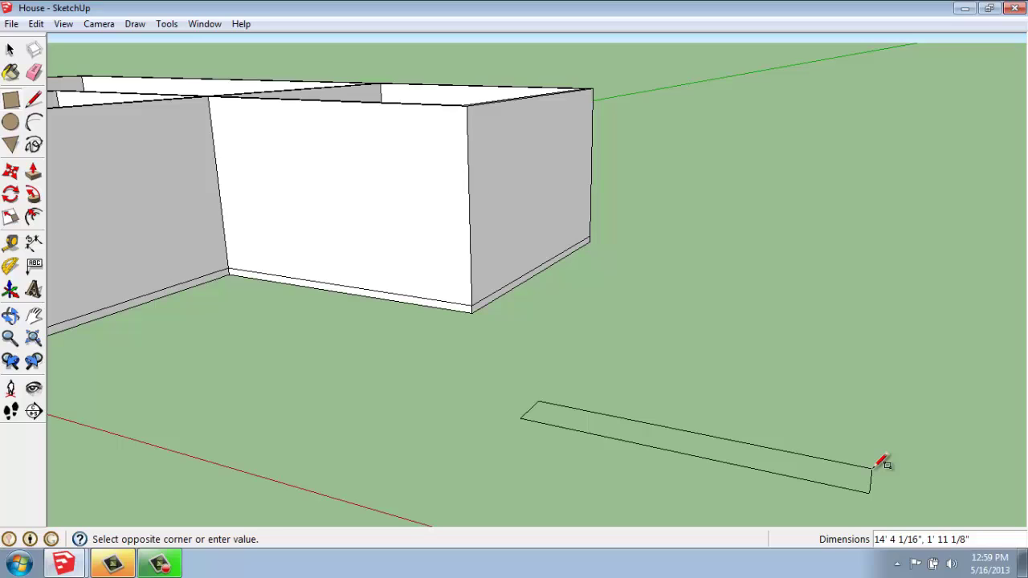
{"action": "type", "text": "6"}
{"action": "type", "text": "6"}
{"action": "key", "text": "Return"}
Push/pull the 6' by 6" rectangle up 4' into a slab, then orbit to its front face
{"action": "scroll", "coordinate": [594, 437], "scroll_direction": "up", "scroll_amount": 3}
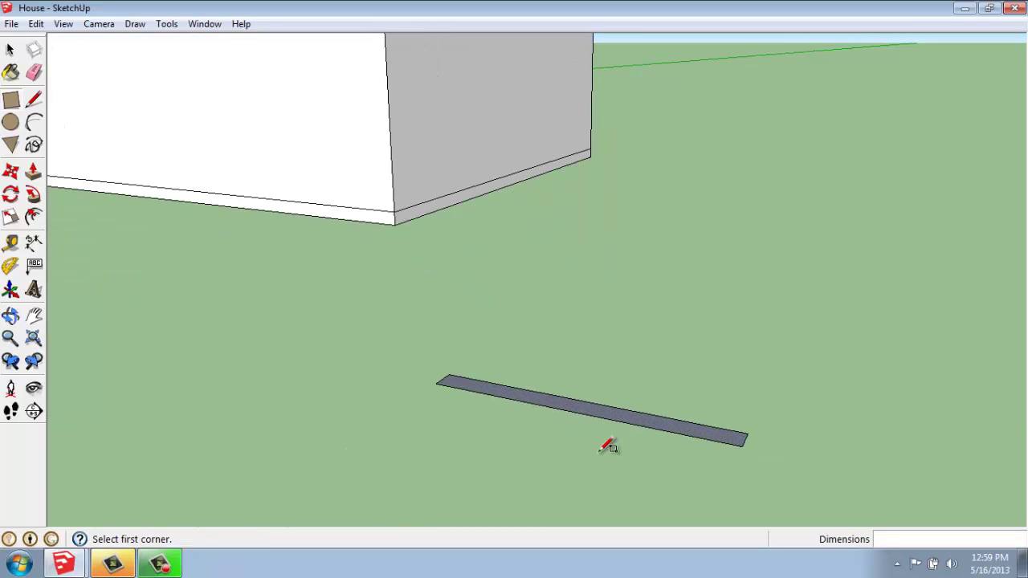
{"action": "middle_click_drag", "start_coordinate": [609, 450], "coordinate": [608, 474]}
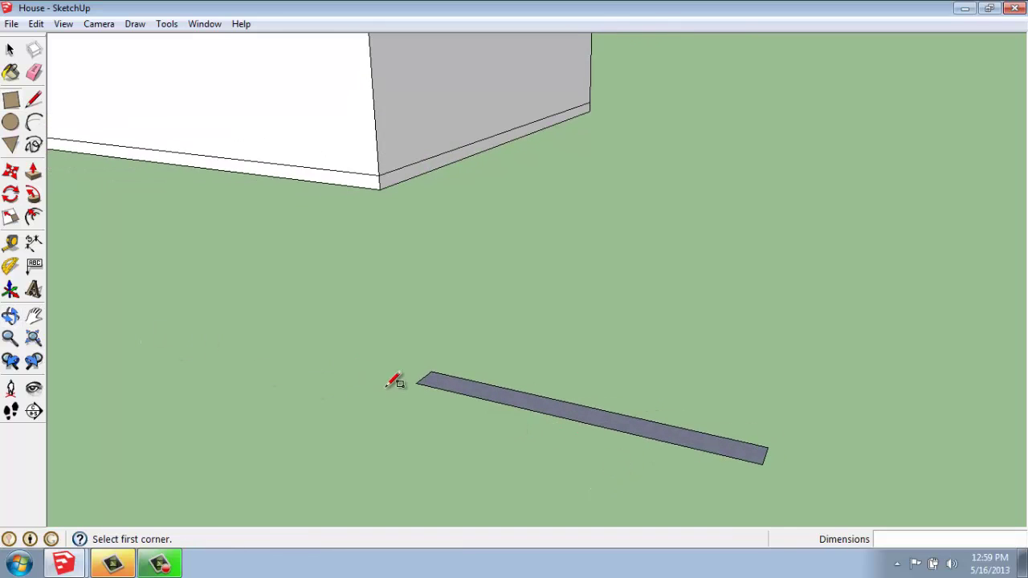
{"action": "left_click", "coordinate": [34, 171]}
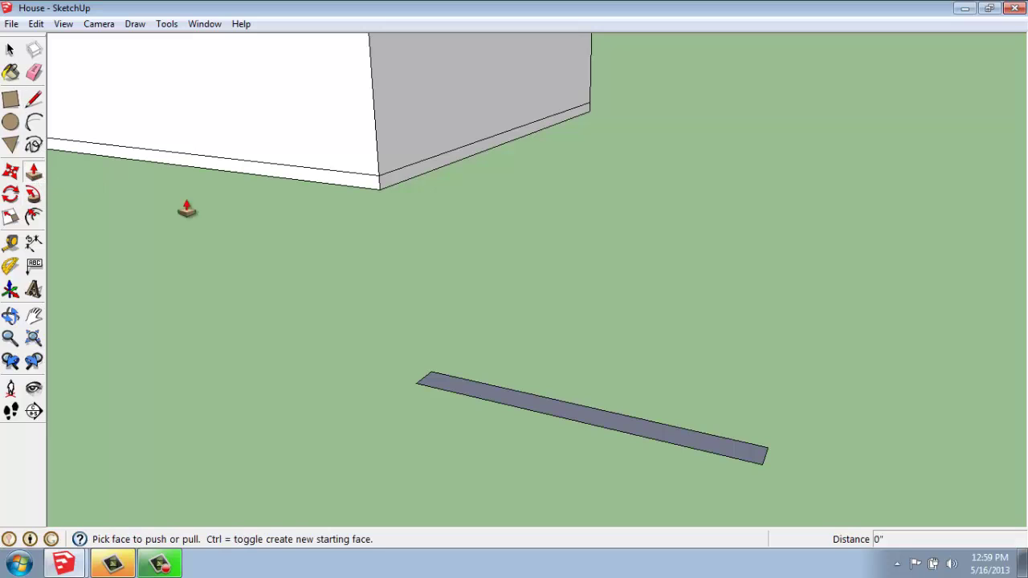
{"action": "left_click", "coordinate": [613, 428]}
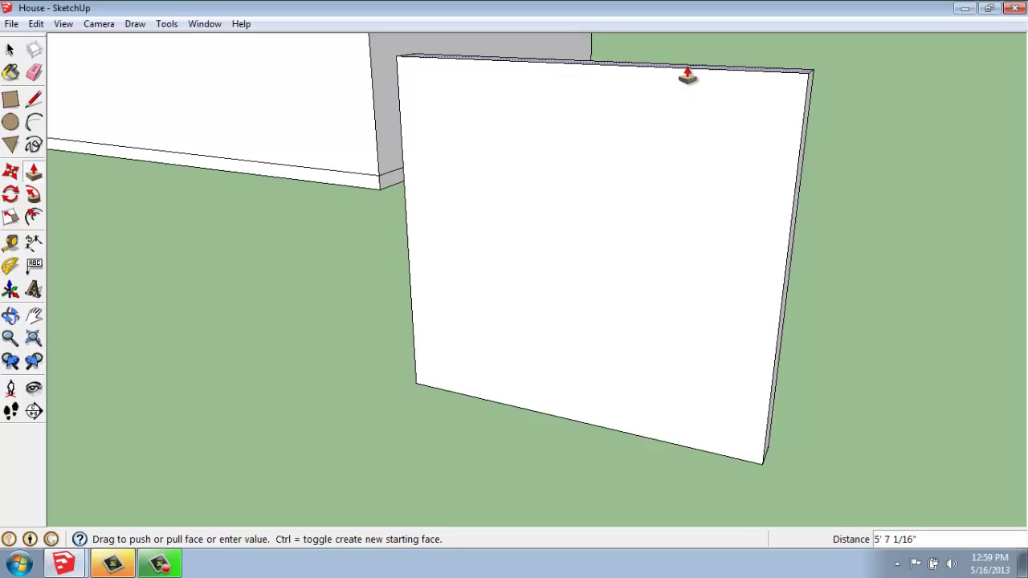
{"action": "type", "text": "4"}
{"action": "key", "text": "Return"}
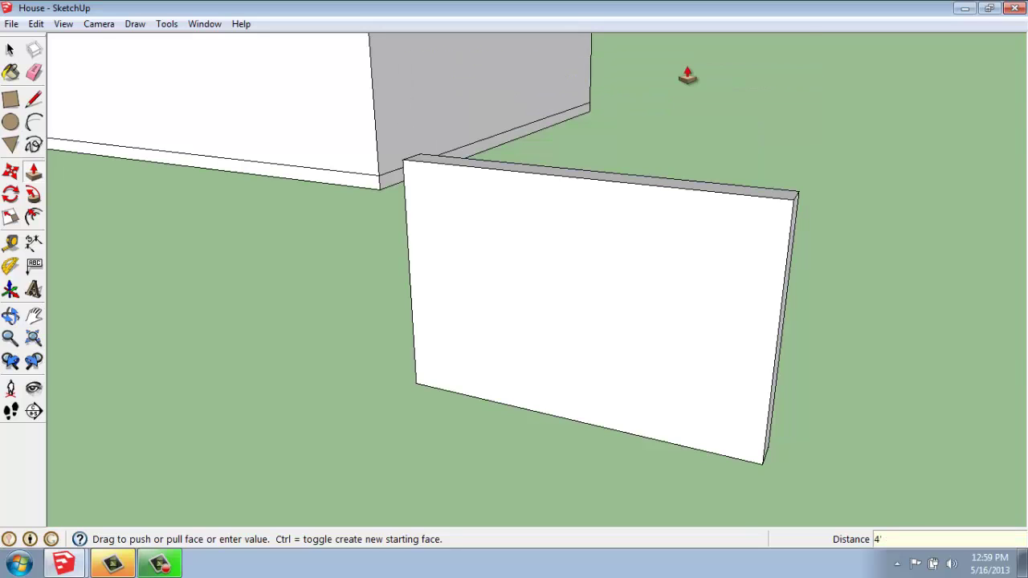
{"action": "scroll", "coordinate": [656, 169], "scroll_direction": "down", "scroll_amount": 3}
{"action": "middle_click_drag", "start_coordinate": [648, 161], "coordinate": [653, 174]}
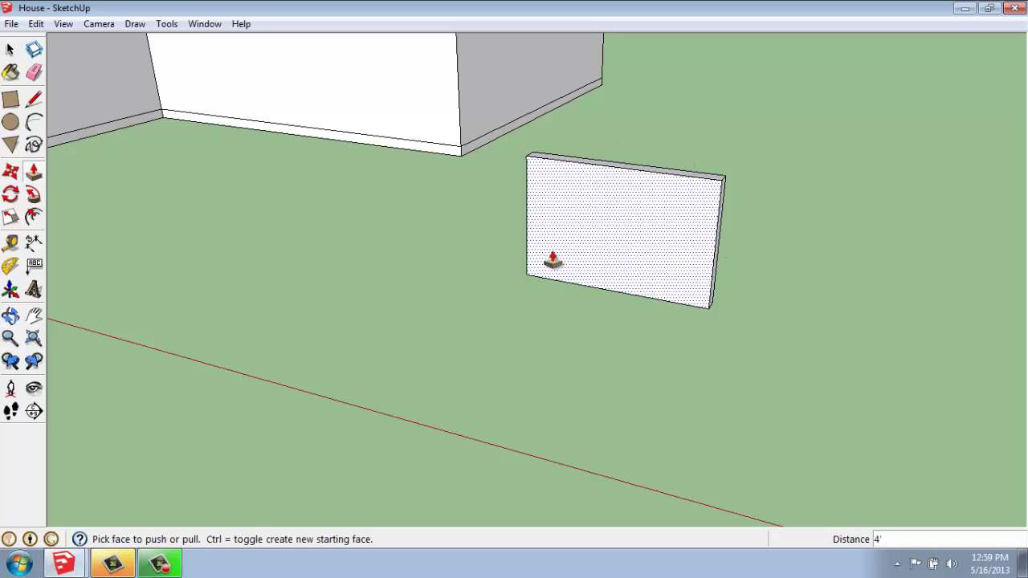
{"action": "middle_click_drag", "start_coordinate": [762, 263], "coordinate": [611, 406]}
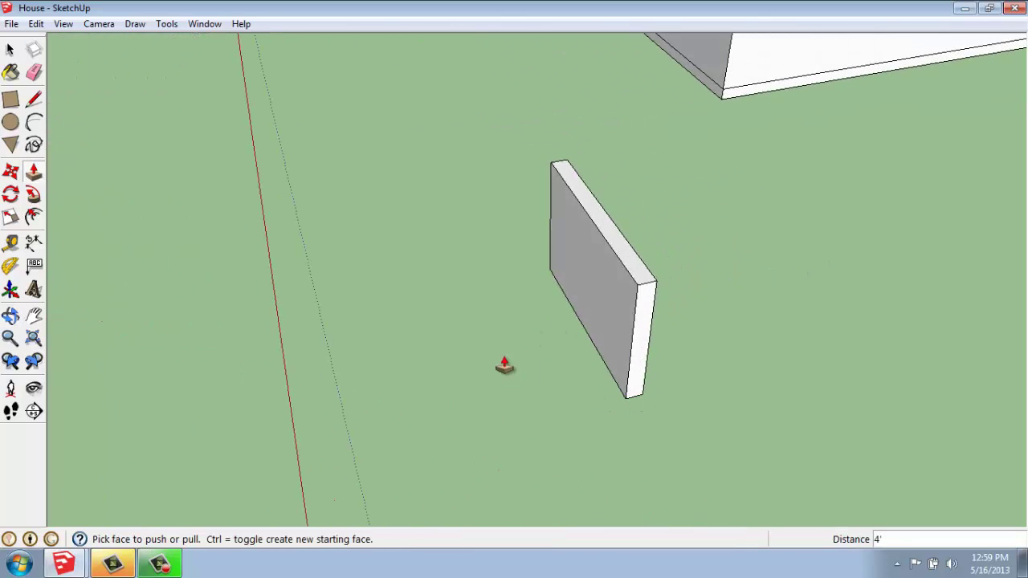
{"action": "middle_click_drag", "start_coordinate": [503, 362], "coordinate": [682, 330]}
{"action": "middle_click_drag", "start_coordinate": [604, 304], "coordinate": [636, 282]}
{"action": "scroll", "coordinate": [635, 282], "scroll_direction": "up", "scroll_amount": 2}
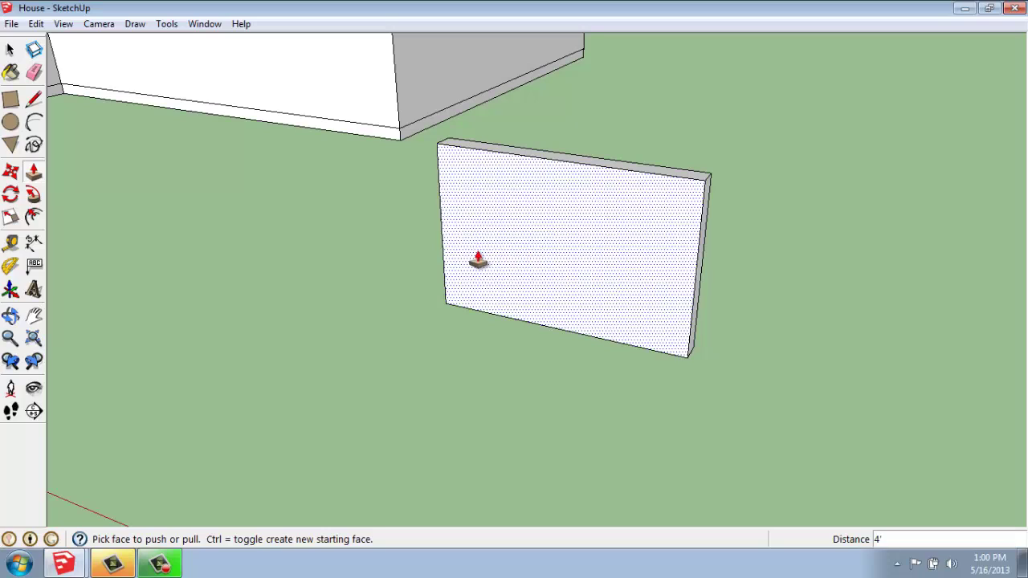
Offset the slab's front face outline 2" inward to form a frame border
{"action": "left_click", "coordinate": [33, 217]}
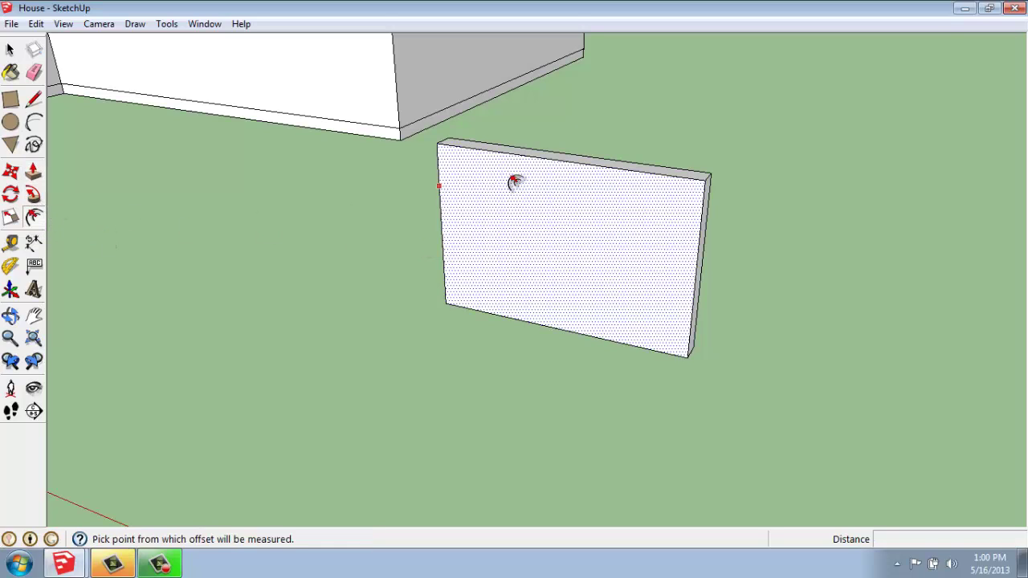
{"action": "left_click", "coordinate": [555, 177]}
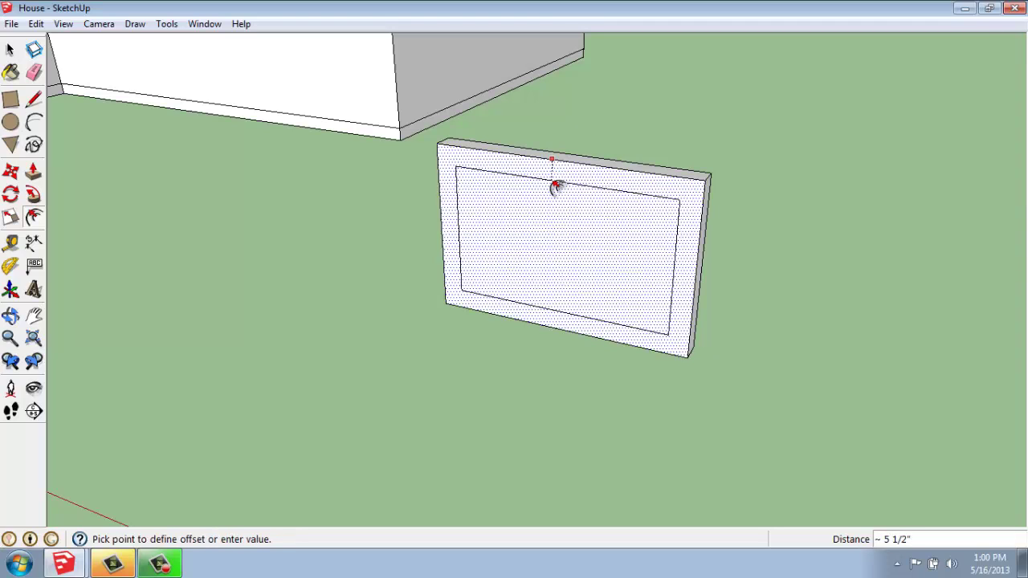
{"action": "type", "text": "2"}
{"action": "key", "text": "Return"}
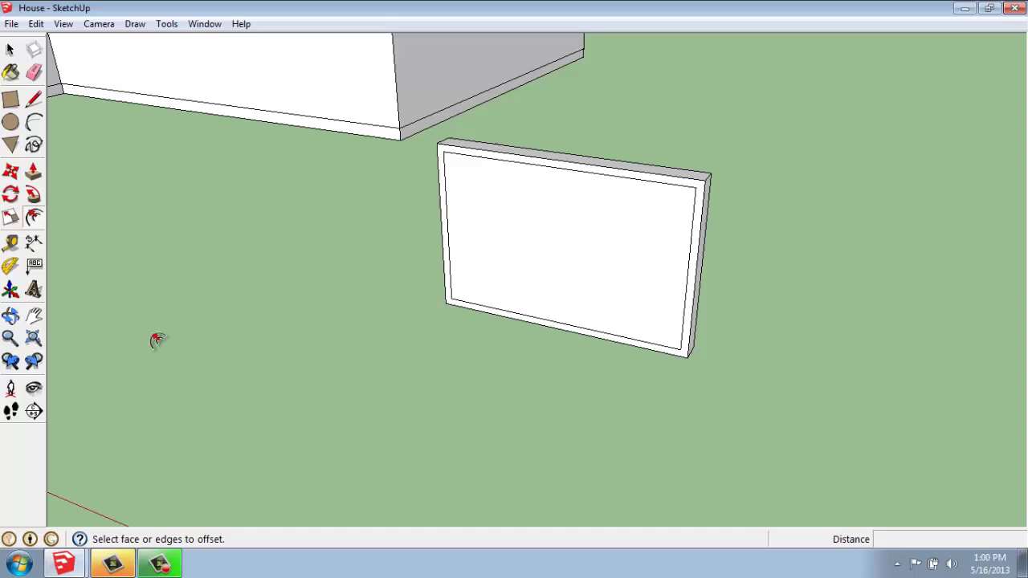
{"action": "left_click", "coordinate": [10, 243]}
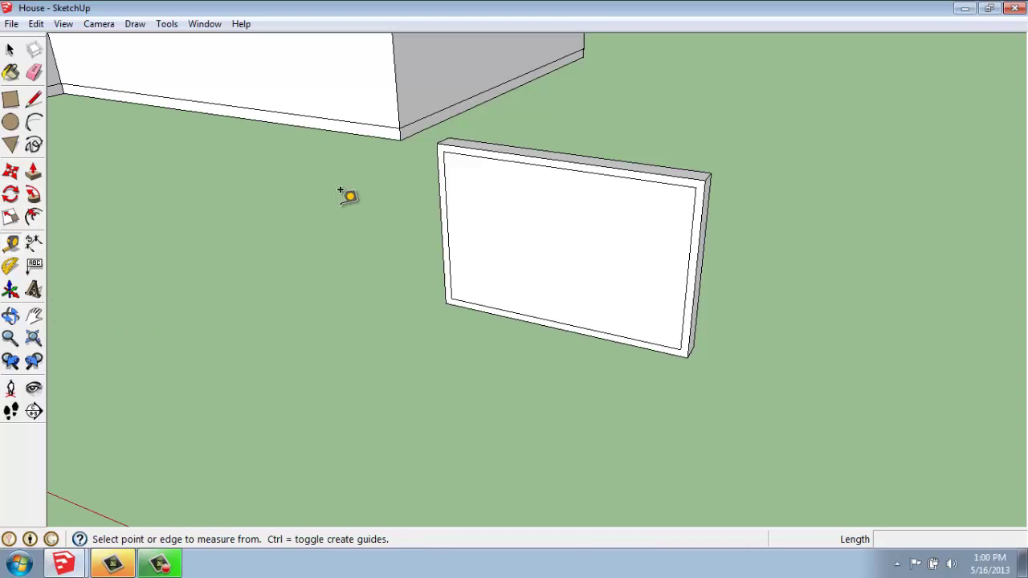
Place guide lines 12" in from the left and right panel edges
{"action": "left_click", "coordinate": [440, 217]}
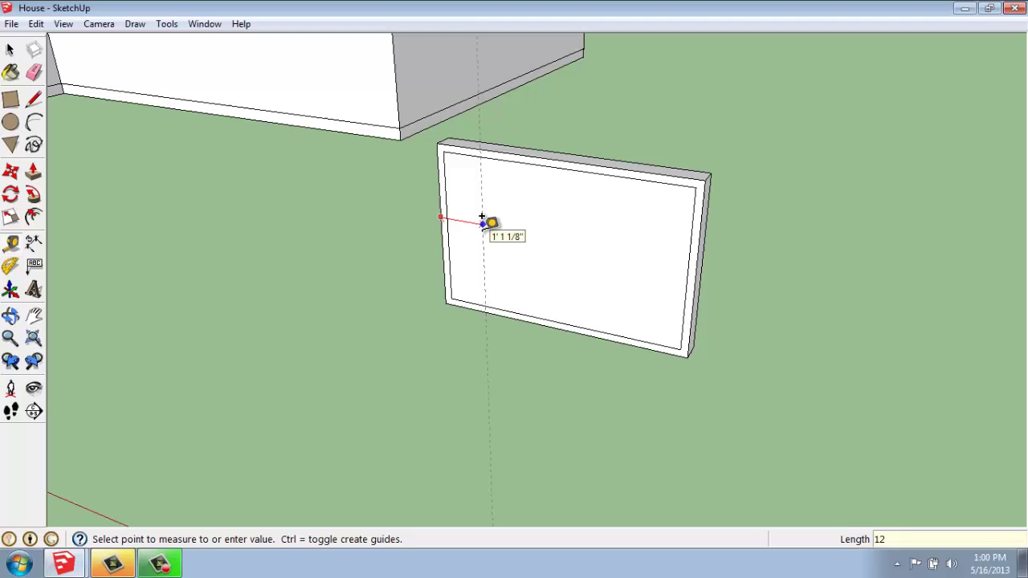
{"action": "left_click", "coordinate": [482, 217]}
{"action": "left_click", "coordinate": [696, 262]}
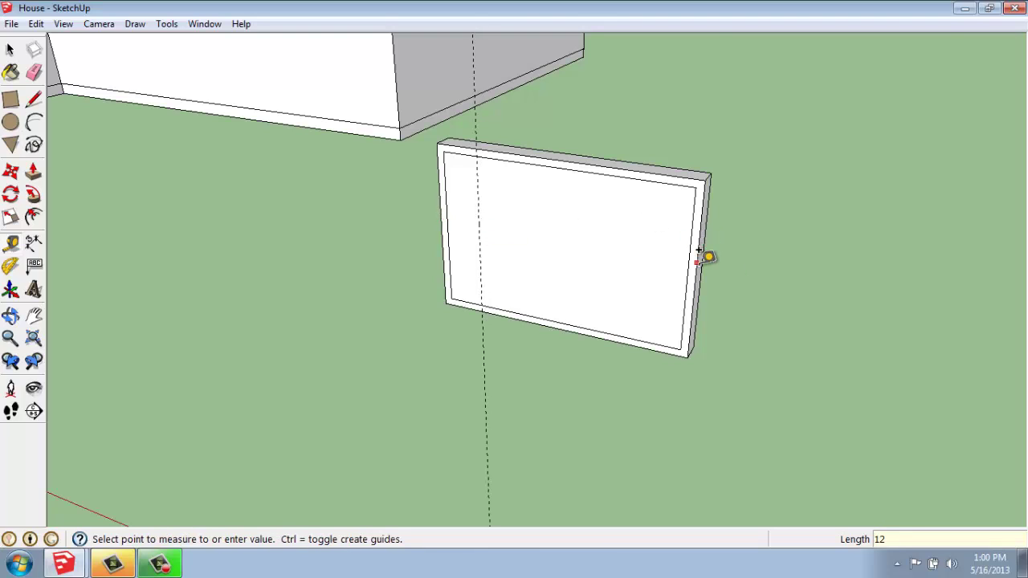
{"action": "type", "text": "12"}
{"action": "key", "text": "Return"}
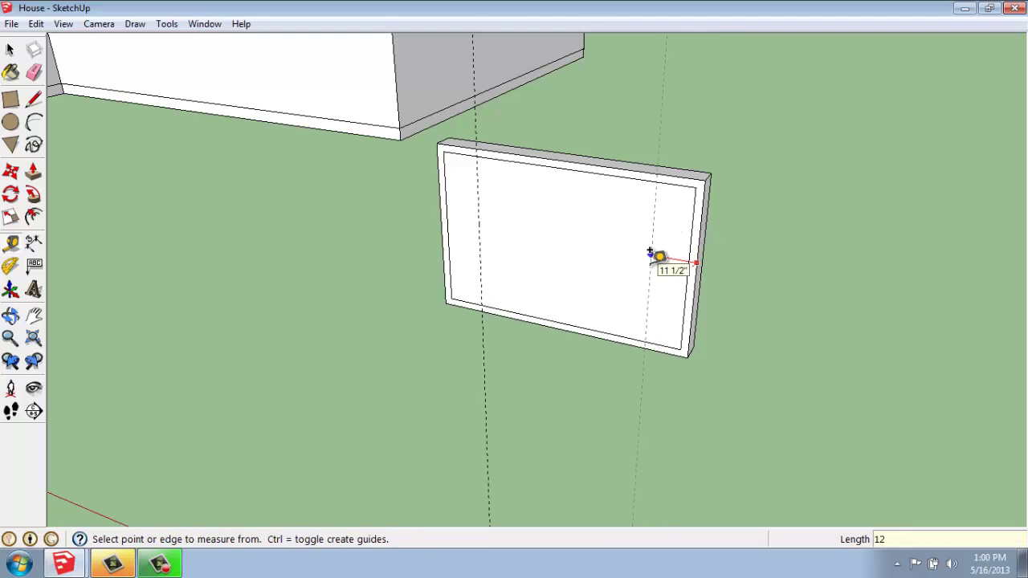
Add a second guide 2" beside each of the two 12" guides
{"action": "left_click", "coordinate": [481, 249]}
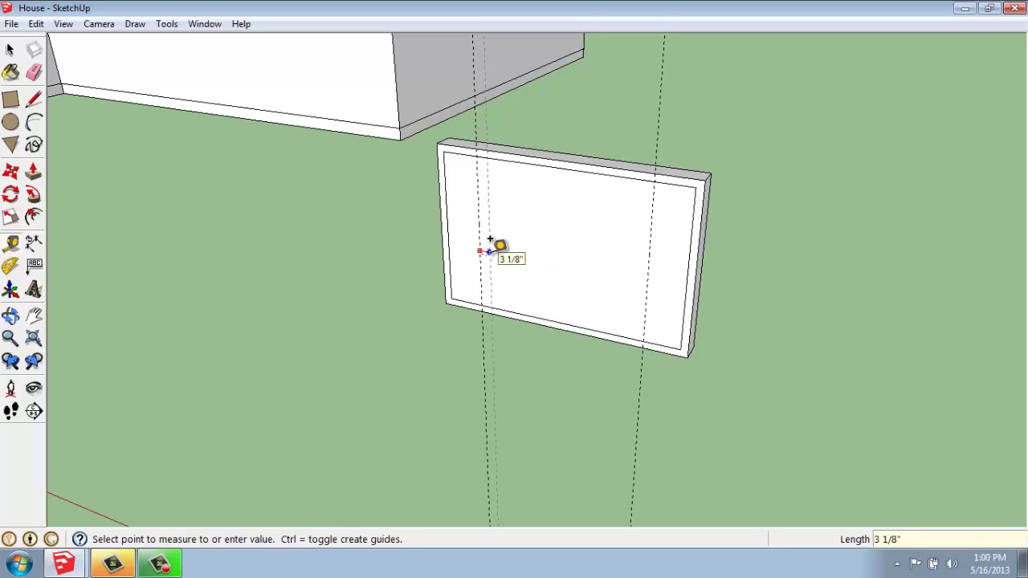
{"action": "type", "text": "2"}
{"action": "key", "text": "Return"}
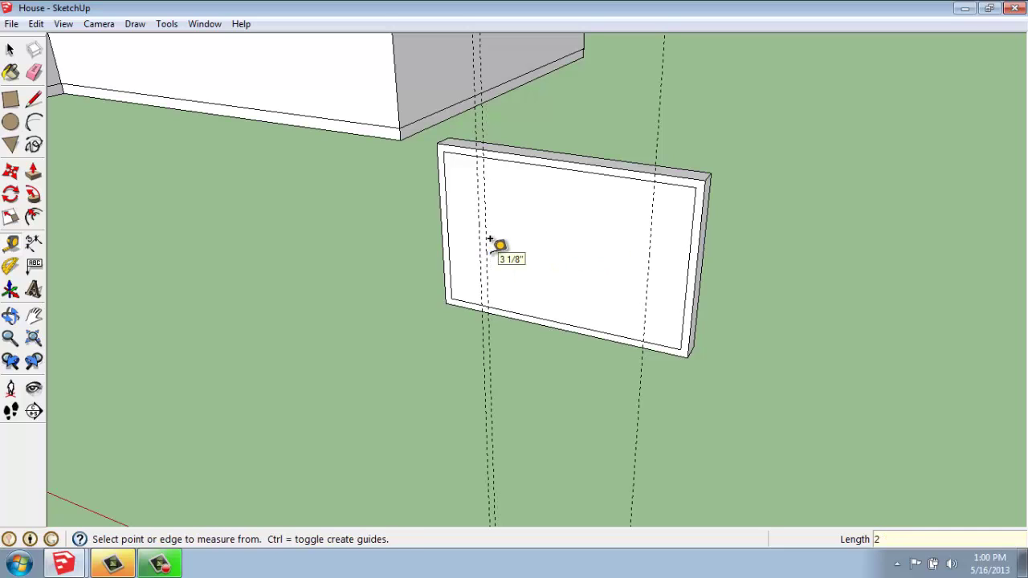
{"action": "left_click", "coordinate": [651, 222]}
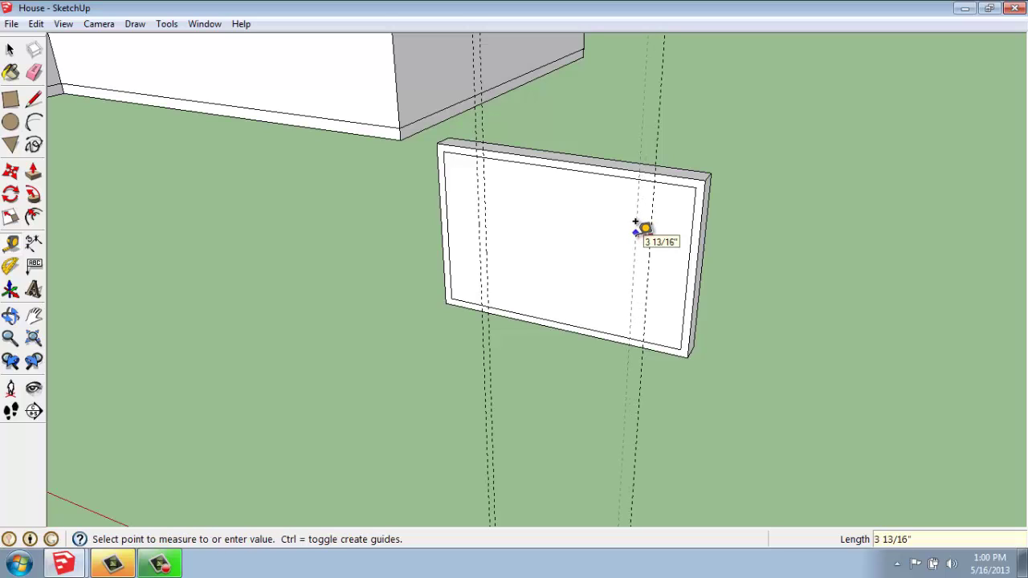
{"action": "type", "text": "2"}
{"action": "key", "text": "Return"}
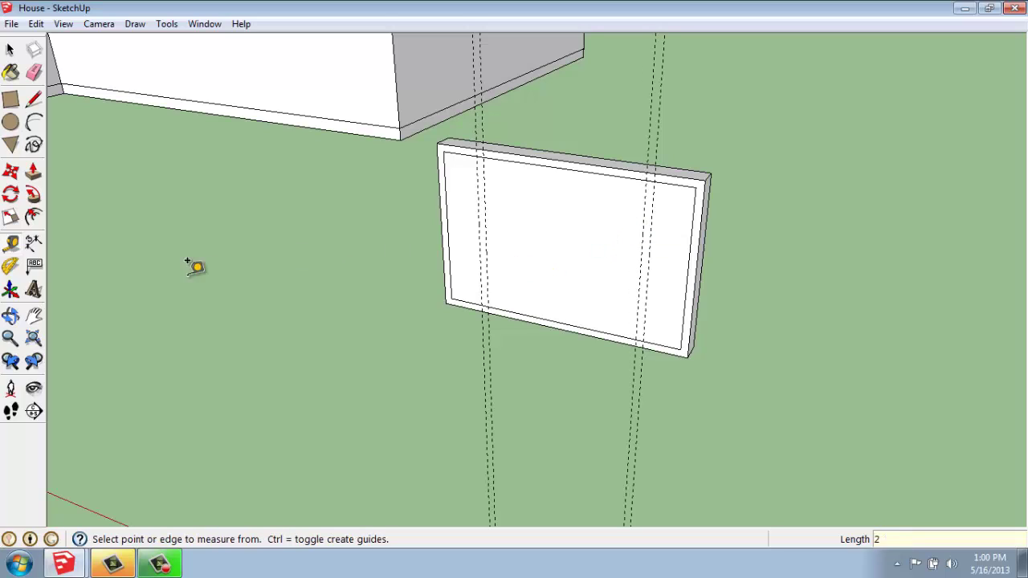
Draw two narrow vertical rectangles between the left and right guide pairs
{"action": "left_click", "coordinate": [10, 99]}
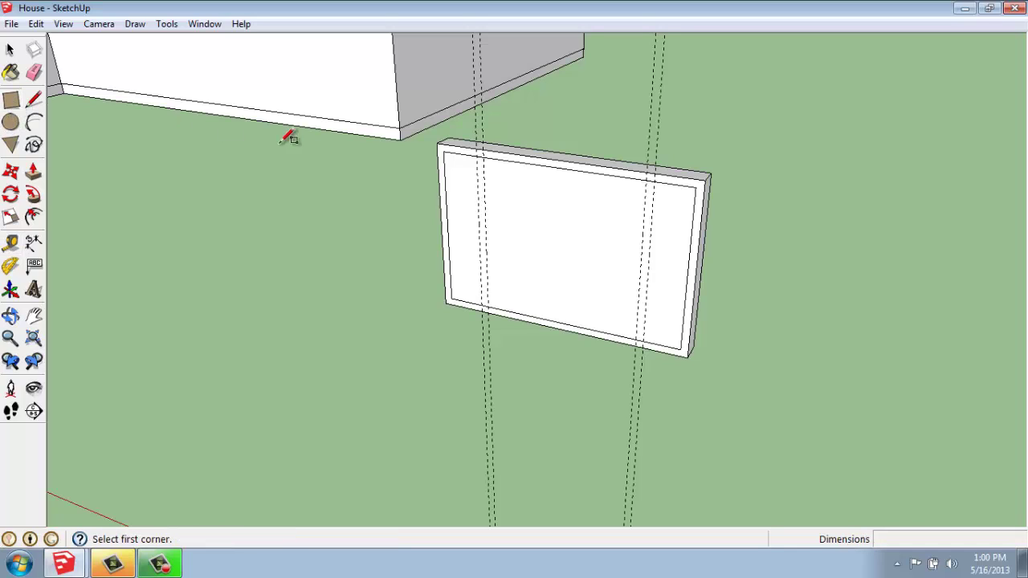
{"action": "left_click", "coordinate": [476, 155]}
{"action": "left_click", "coordinate": [488, 305]}
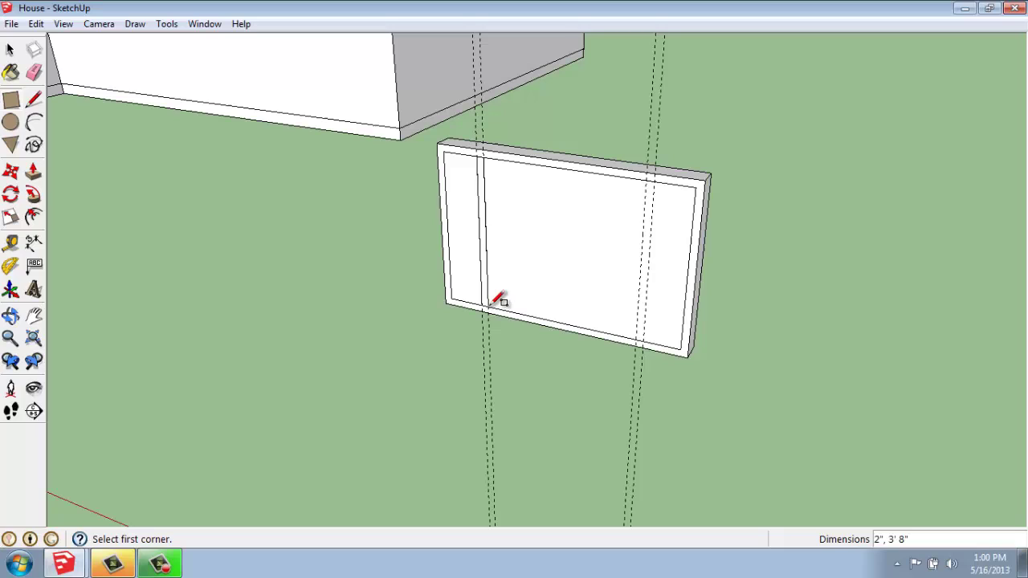
{"action": "left_click", "coordinate": [647, 179]}
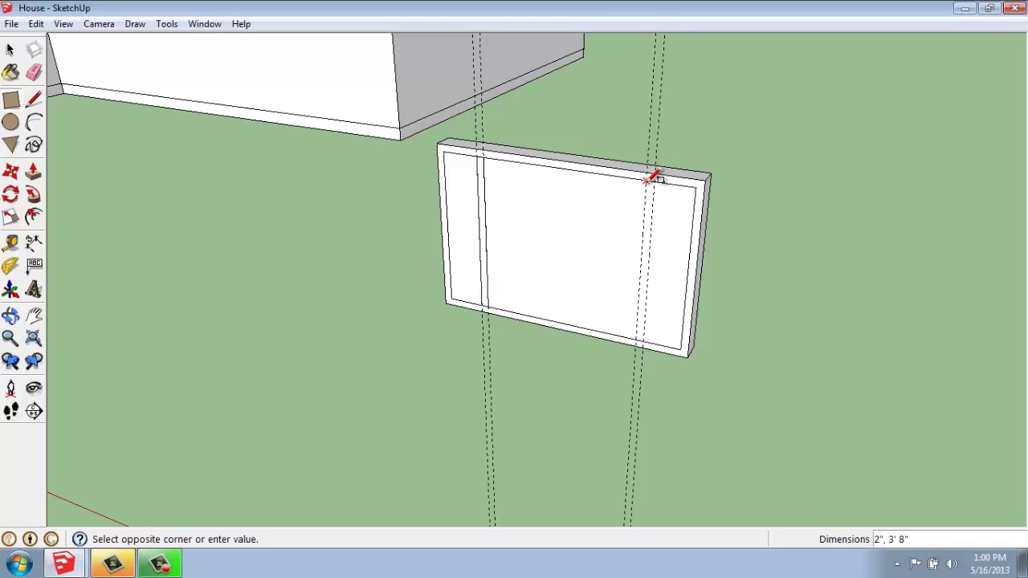
{"action": "left_click", "coordinate": [647, 336]}
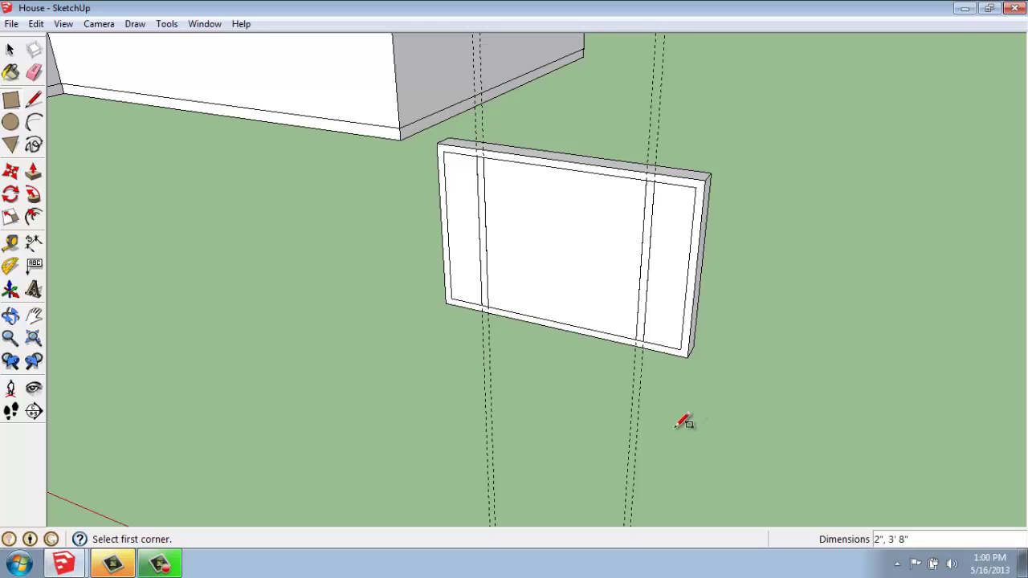
Erase the dashed guide lines and orbit so the panel faces the viewer
{"action": "key", "text": "e"}
{"action": "left_click_drag", "start_coordinate": [677, 426], "coordinate": [447, 409]}
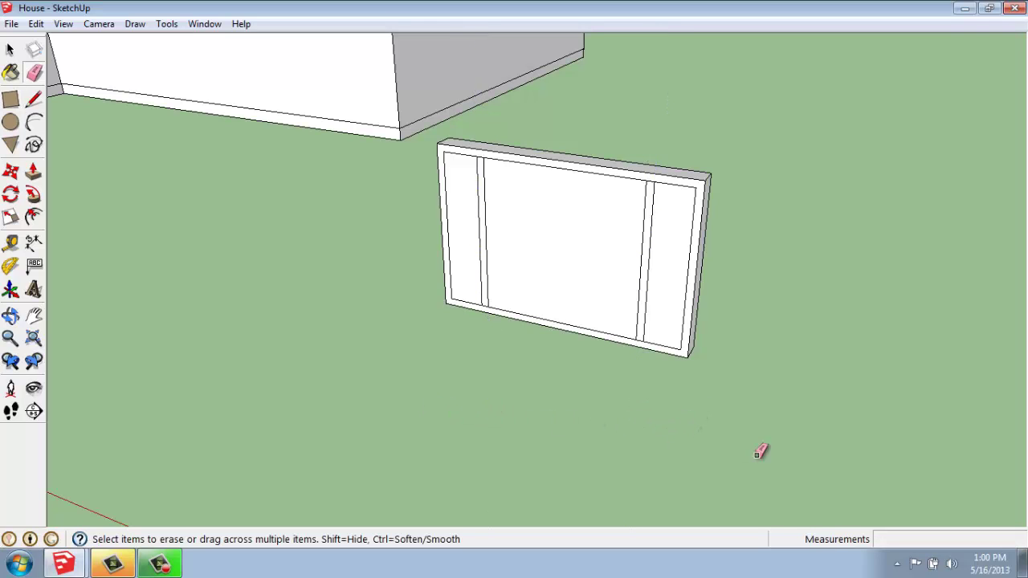
{"action": "mouse_move", "coordinate": [645, 383]}
{"action": "middle_mouse_down"}
{"action": "mouse_move", "coordinate": [727, 279]}
{"action": "mouse_move", "coordinate": [908, 252]}
{"action": "mouse_move", "coordinate": [923, 321]}
{"action": "mouse_move", "coordinate": [812, 352]}
{"action": "mouse_move", "coordinate": [455, 354]}
{"action": "mouse_move", "coordinate": [404, 340]}
{"action": "middle_mouse_up"}
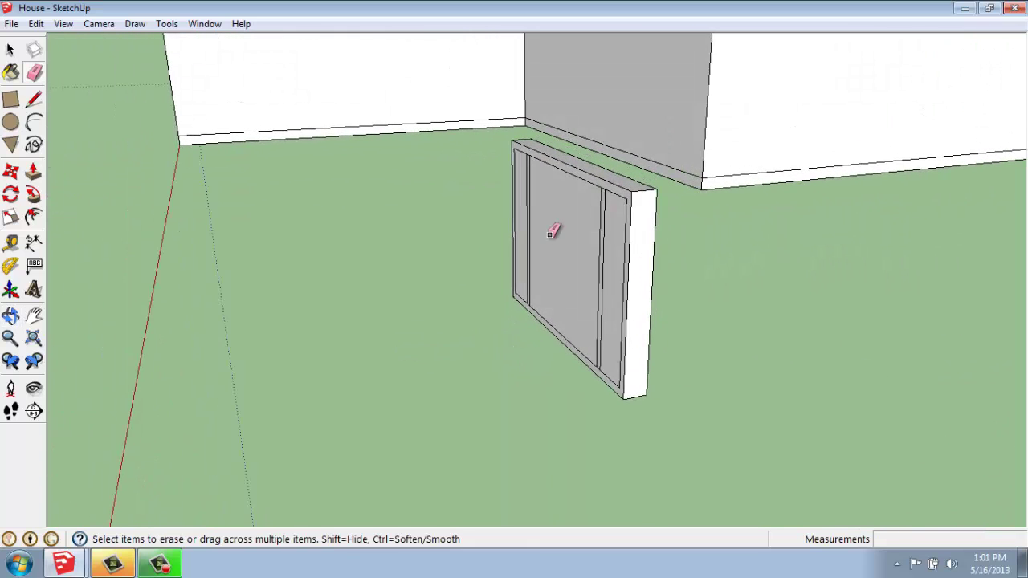
{"action": "mouse_move", "coordinate": [677, 217]}
{"action": "middle_mouse_down"}
{"action": "mouse_move", "coordinate": [658, 227]}
{"action": "mouse_move", "coordinate": [356, 232]}
{"action": "mouse_move", "coordinate": [263, 251]}
{"action": "mouse_move", "coordinate": [629, 324]}
{"action": "mouse_move", "coordinate": [886, 305]}
{"action": "mouse_move", "coordinate": [986, 275]}
{"action": "middle_mouse_up"}
{"action": "mouse_move", "coordinate": [459, 273]}
{"action": "middle_mouse_down"}
{"action": "mouse_move", "coordinate": [592, 257]}
{"action": "mouse_move", "coordinate": [648, 204]}
{"action": "mouse_move", "coordinate": [597, 241]}
{"action": "middle_mouse_up"}
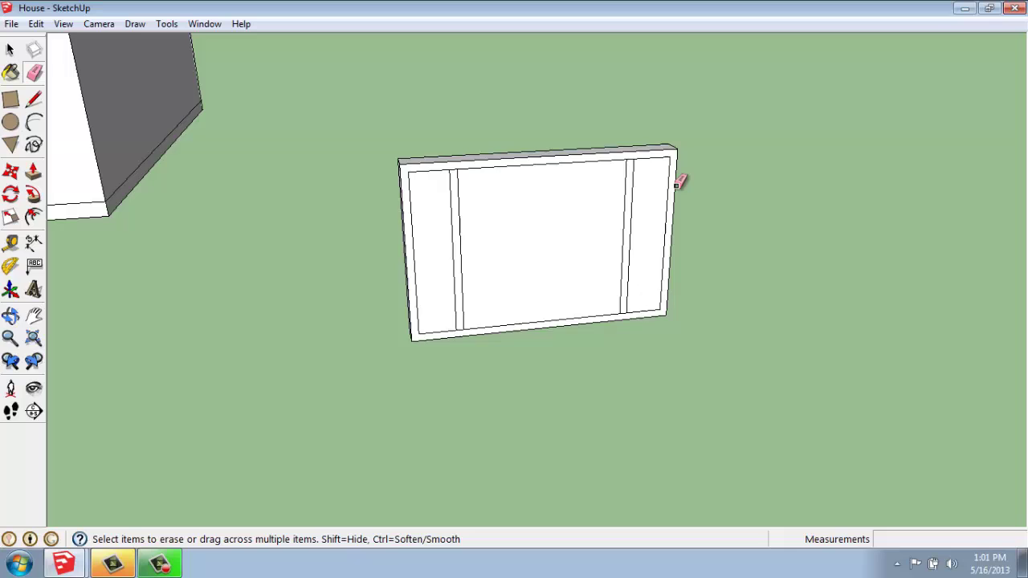
Push the left pane face back through the panel until it opens
{"action": "scroll", "coordinate": [426, 241], "scroll_direction": "up", "scroll_amount": 2}
{"action": "left_click", "coordinate": [33, 171]}
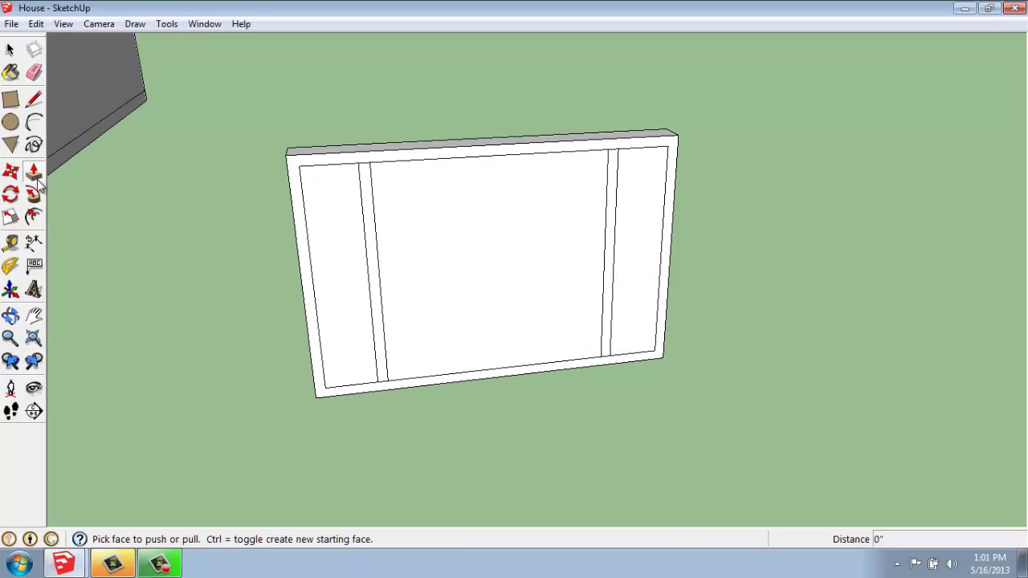
{"action": "left_click", "coordinate": [336, 341]}
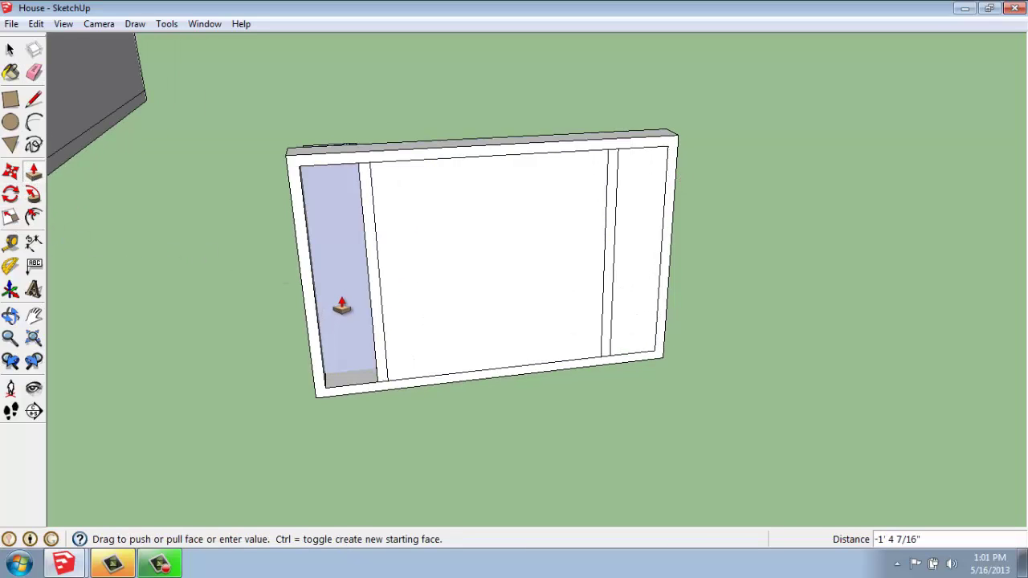
{"action": "left_click", "coordinate": [342, 306]}
{"action": "middle_click_drag", "start_coordinate": [367, 382], "coordinate": [368, 420]}
{"action": "left_click", "coordinate": [342, 374]}
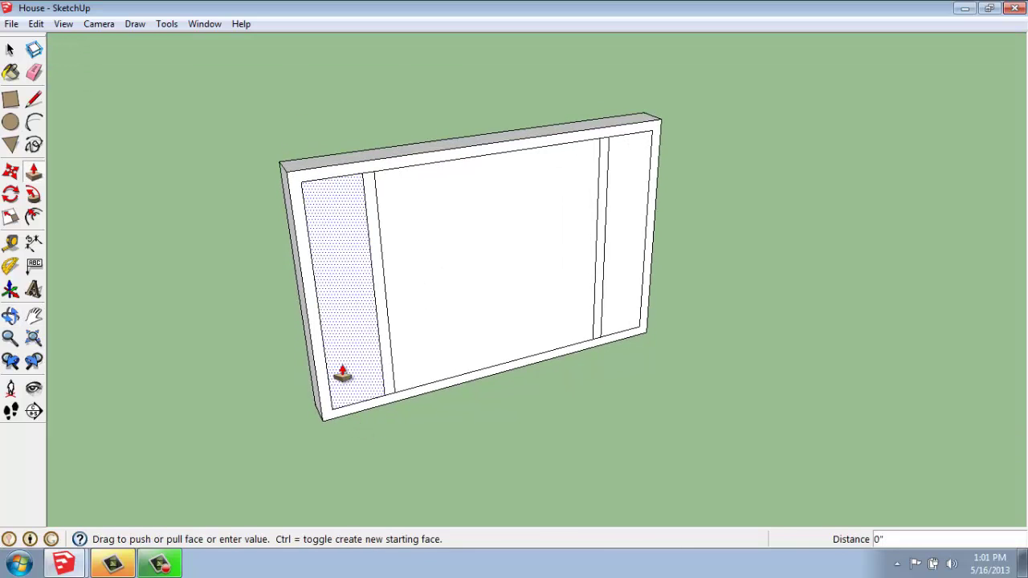
{"action": "left_click", "coordinate": [344, 349]}
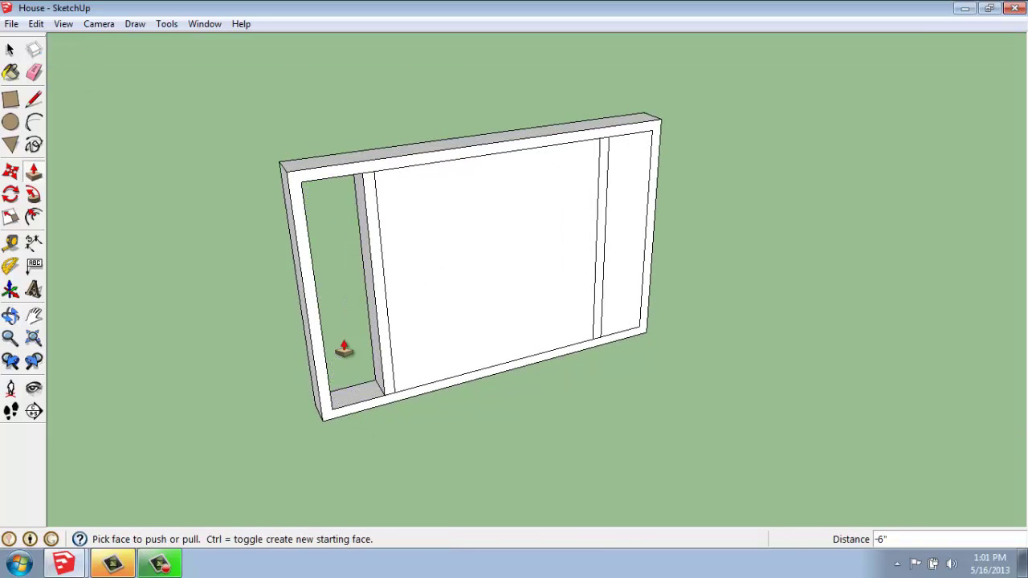
Push the middle and right pane faces through, leaving an open frame with two mullions
{"action": "left_click", "coordinate": [489, 314]}
{"action": "left_click", "coordinate": [475, 277]}
{"action": "middle_click_drag", "start_coordinate": [682, 285], "coordinate": [631, 297]}
{"action": "left_click", "coordinate": [631, 297]}
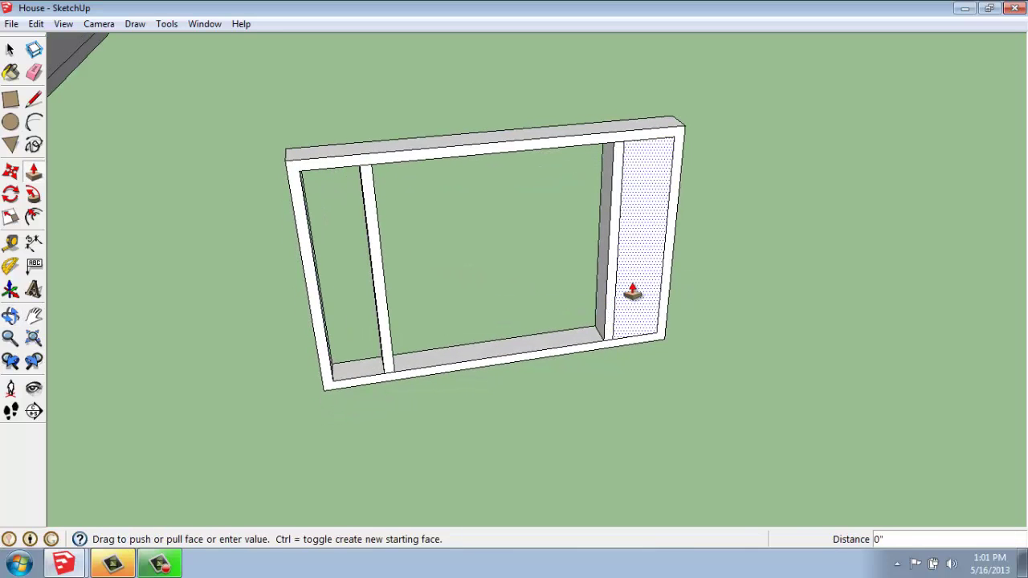
{"action": "left_click", "coordinate": [639, 260]}
{"action": "middle_click_drag", "start_coordinate": [707, 290], "coordinate": [644, 262]}
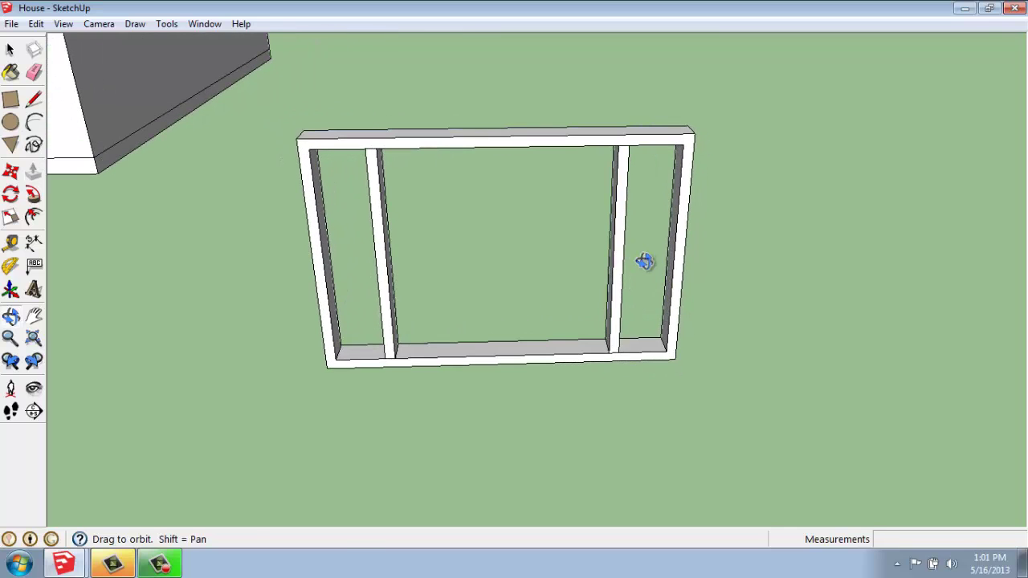
{"action": "middle_click_drag", "start_coordinate": [355, 301], "coordinate": [309, 293]}
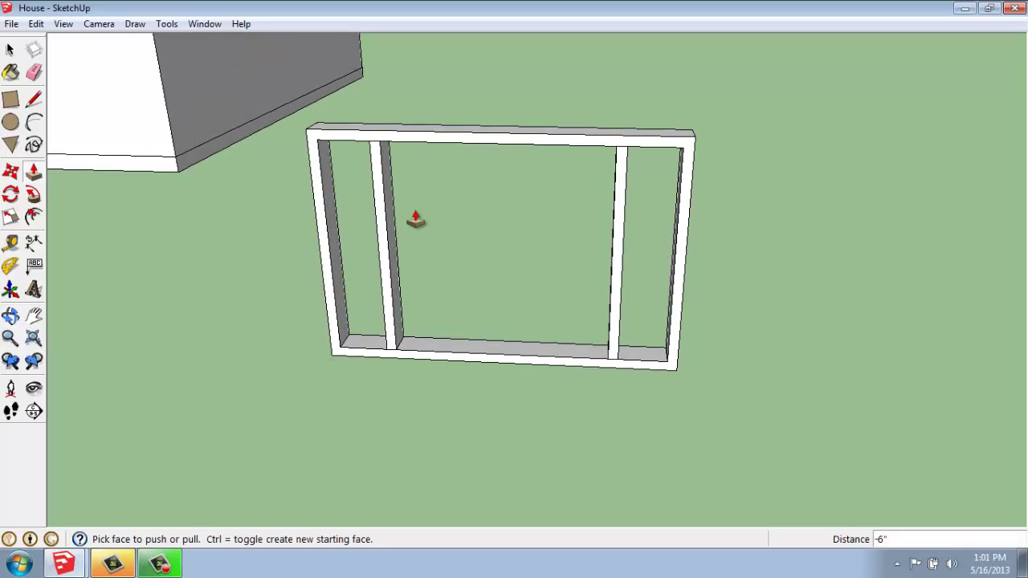
Orbit and zoom in on the window frame's left opening
{"action": "middle_click_drag", "start_coordinate": [328, 248], "coordinate": [392, 280]}
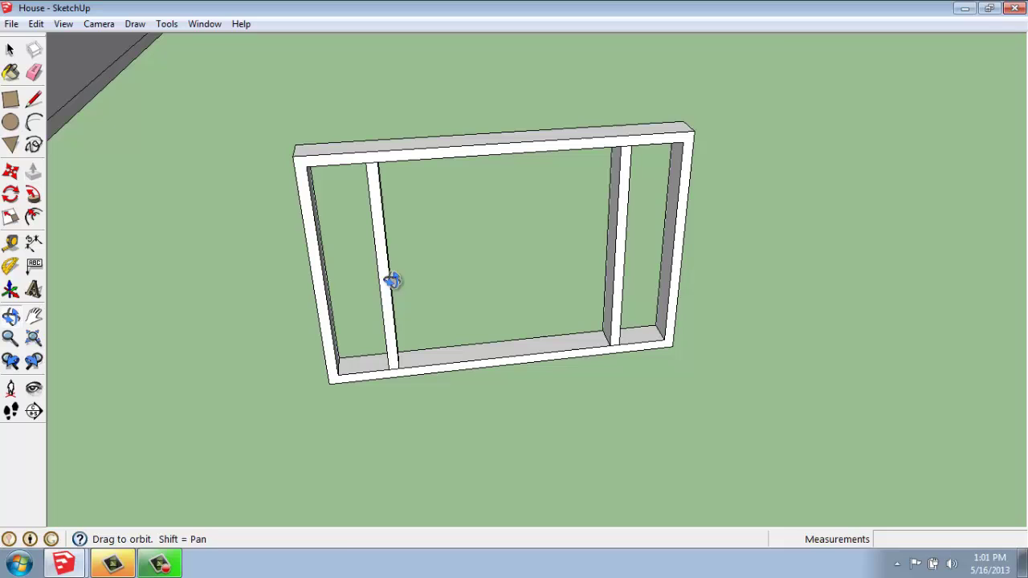
{"action": "middle_click_drag", "start_coordinate": [749, 321], "coordinate": [604, 259]}
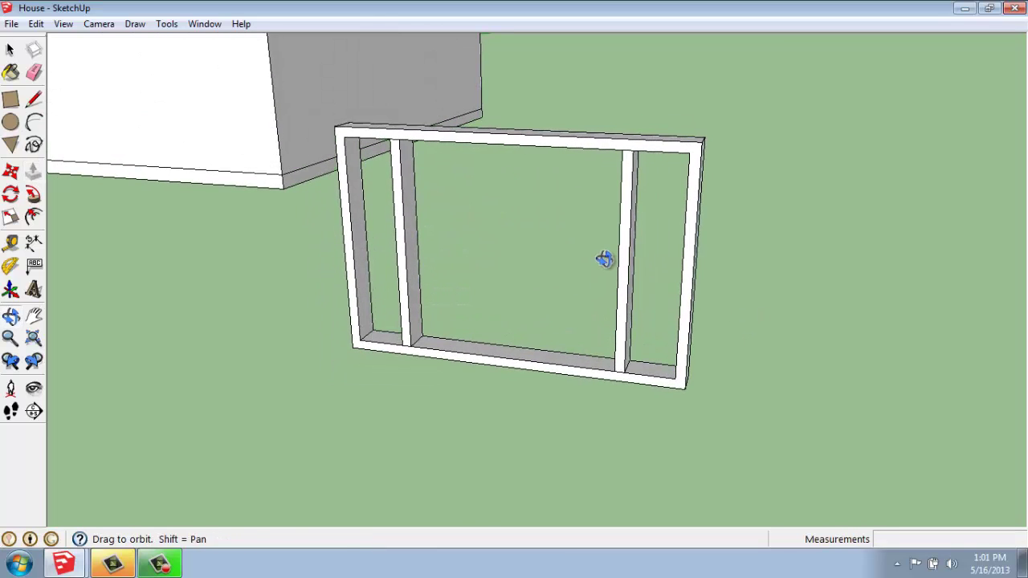
{"action": "scroll", "coordinate": [560, 138], "scroll_direction": "up", "scroll_amount": 3}
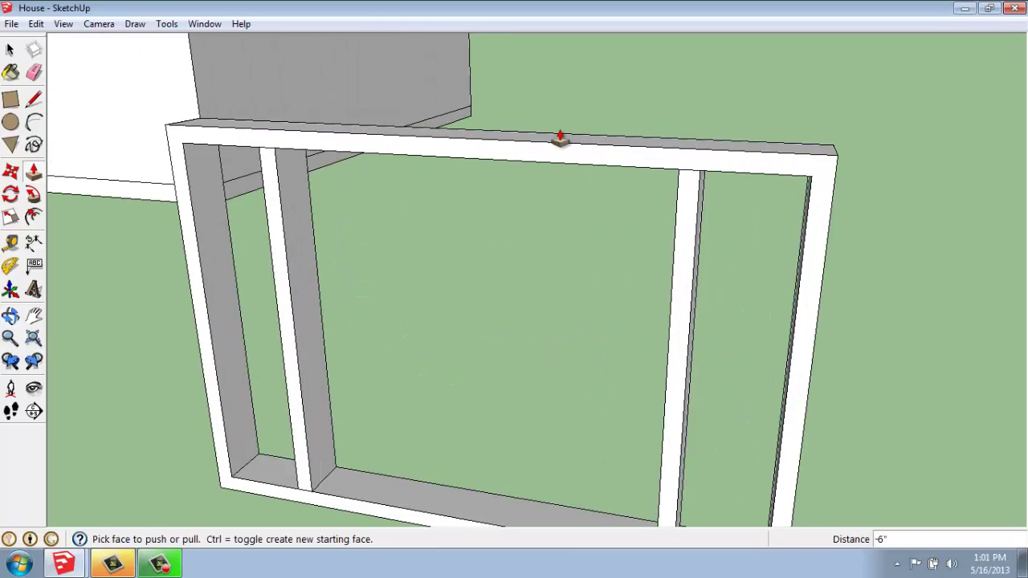
{"action": "left_click", "coordinate": [10, 102]}
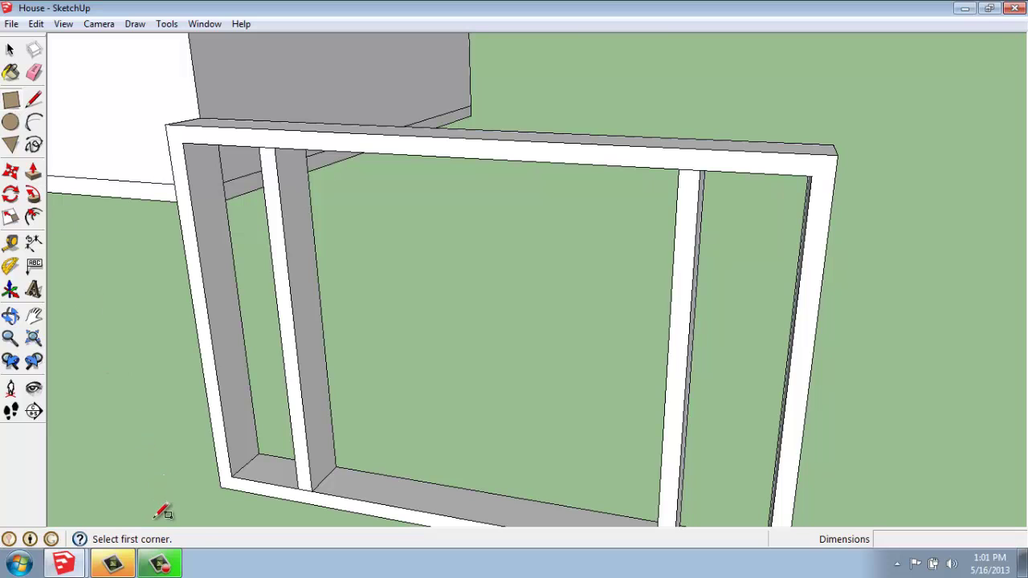
{"action": "mouse_move", "coordinate": [163, 512]}
{"action": "middle_mouse_down"}
{"action": "mouse_move", "coordinate": [206, 482]}
{"action": "mouse_move", "coordinate": [172, 506]}
{"action": "middle_mouse_up"}
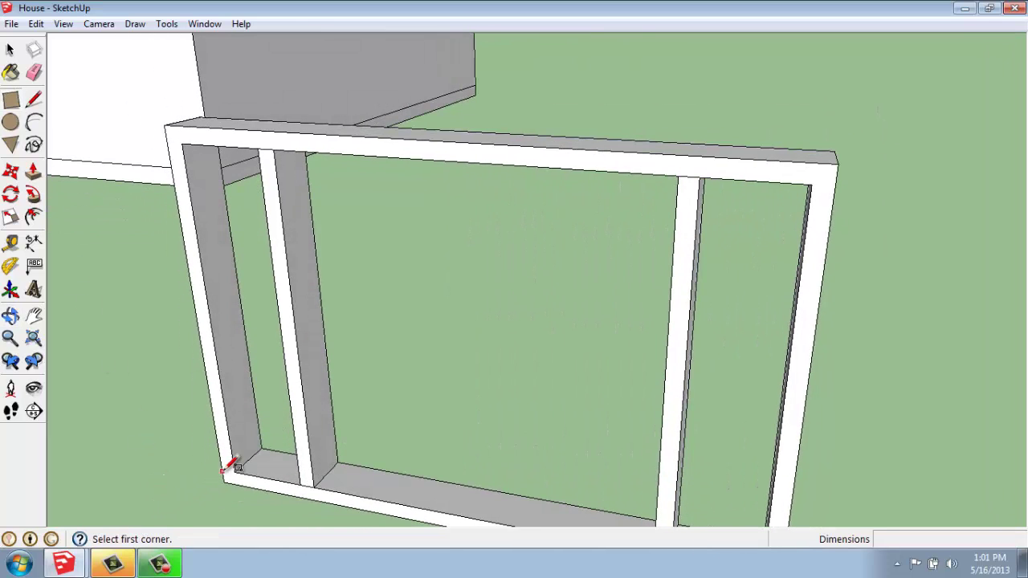
{"action": "scroll", "coordinate": [249, 449], "scroll_direction": "up", "scroll_amount": 4}
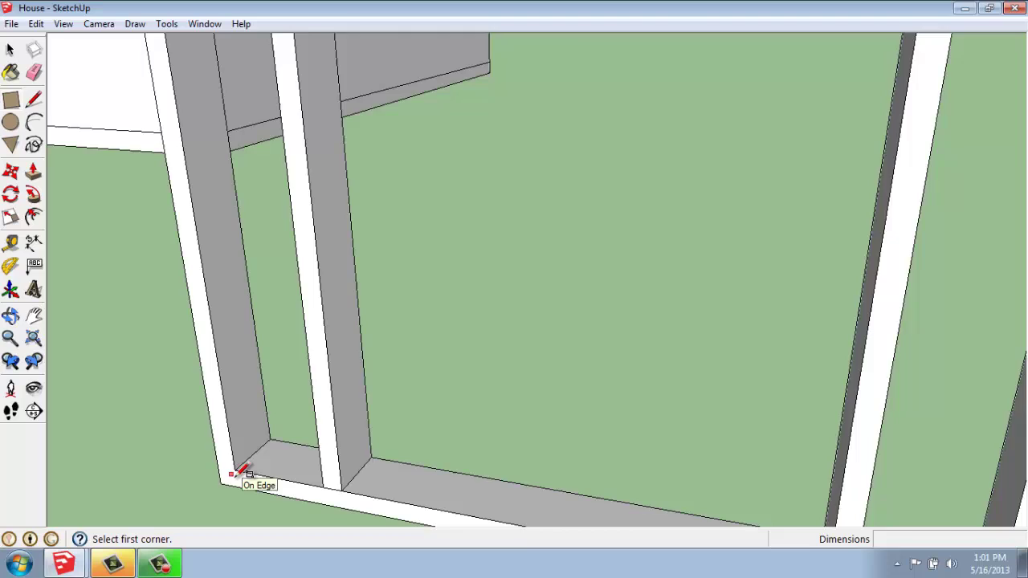
{"action": "scroll", "coordinate": [238, 471], "scroll_direction": "up", "scroll_amount": 1}
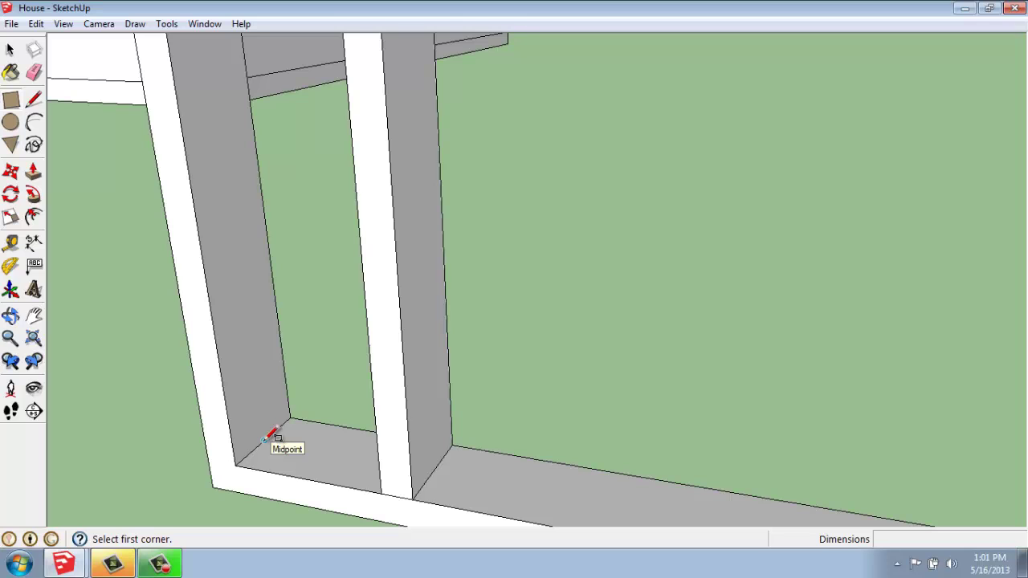
Draw a mid-depth pane in the left opening, from bottom edge midpoint to top midpoint
{"action": "left_click", "coordinate": [265, 440]}
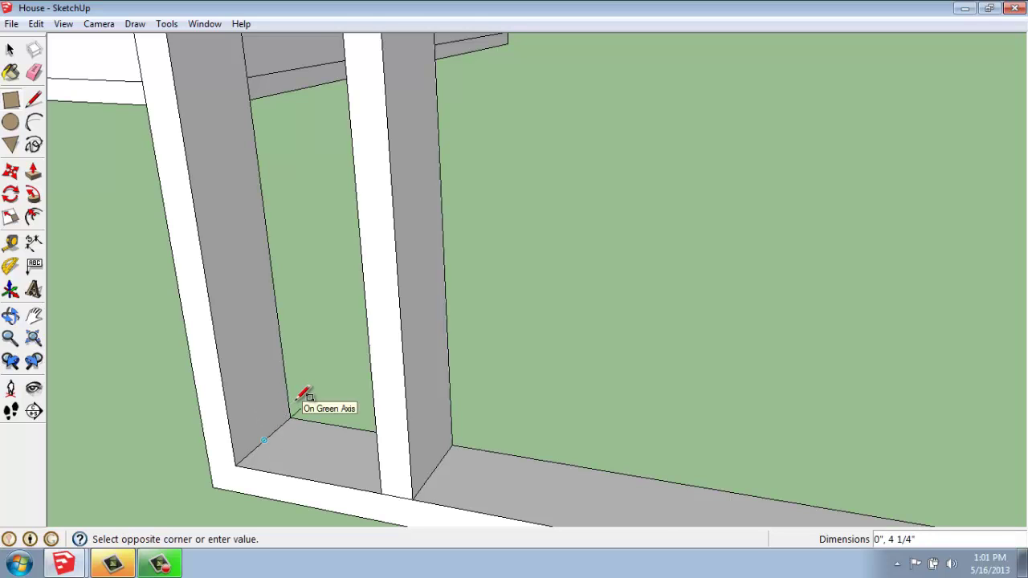
{"action": "scroll", "coordinate": [303, 395], "scroll_direction": "down", "scroll_amount": 6}
{"action": "middle_click_drag", "start_coordinate": [268, 404], "coordinate": [649, 284]}
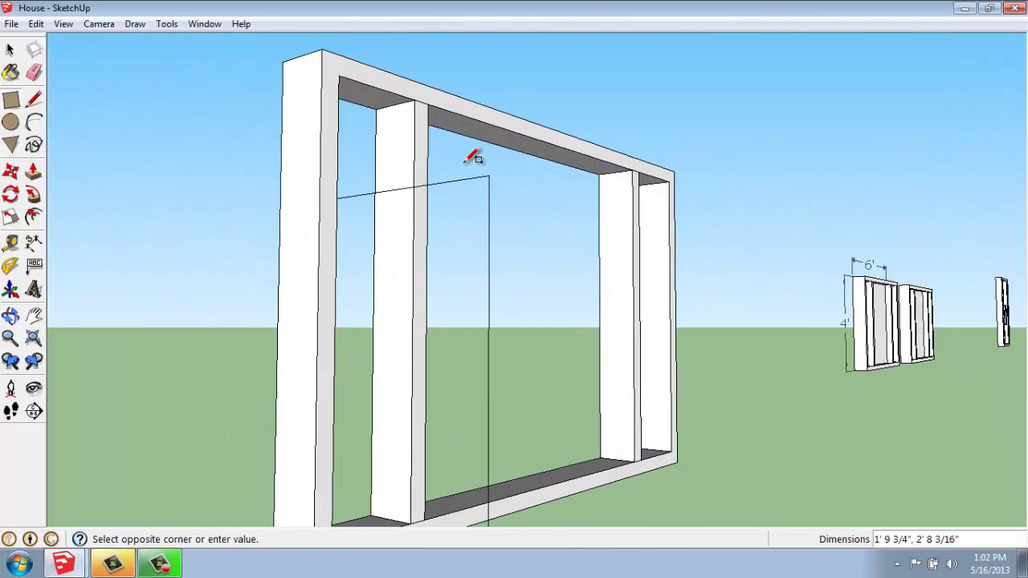
{"action": "left_click", "coordinate": [400, 101]}
{"action": "middle_click_drag", "start_coordinate": [638, 202], "coordinate": [404, 201]}
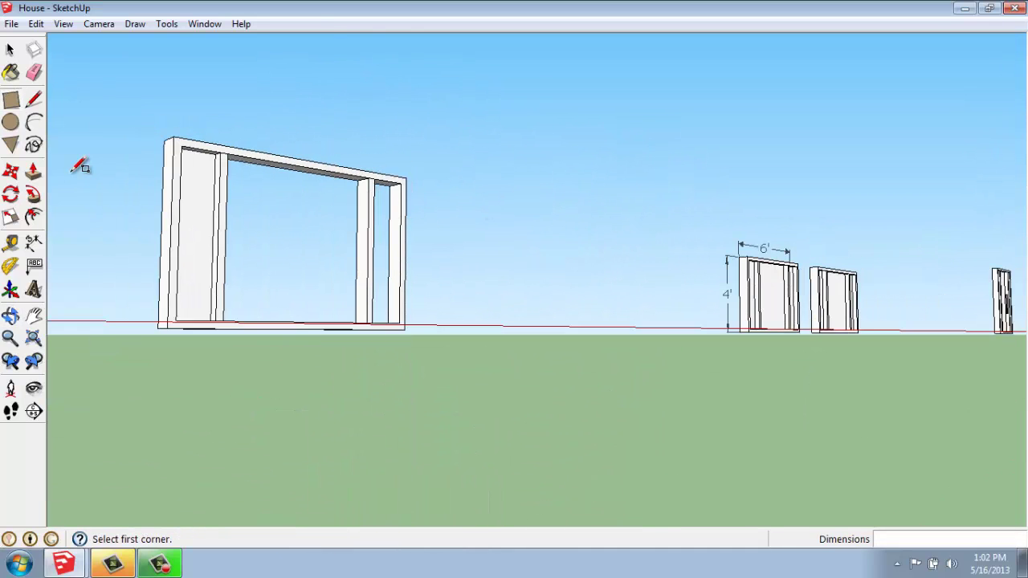
{"action": "middle_click_drag", "start_coordinate": [81, 165], "coordinate": [99, 225]}
{"action": "scroll", "coordinate": [195, 479], "scroll_direction": "up", "scroll_amount": 4}
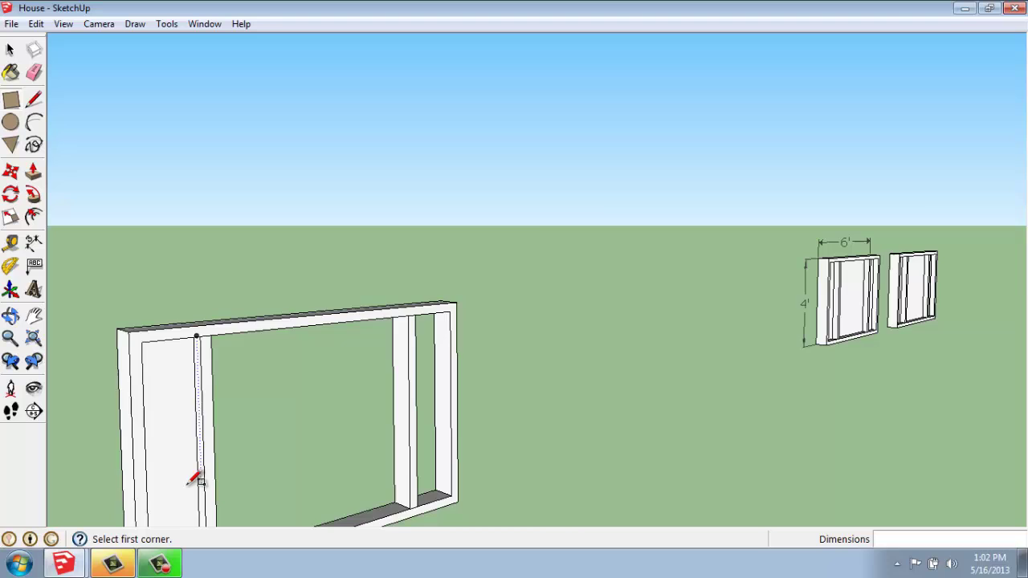
Draw a pane filling the middle opening, from the mullion's bottom midpoint to the top corner
{"action": "middle_click_drag", "start_coordinate": [369, 420], "coordinate": [96, 393]}
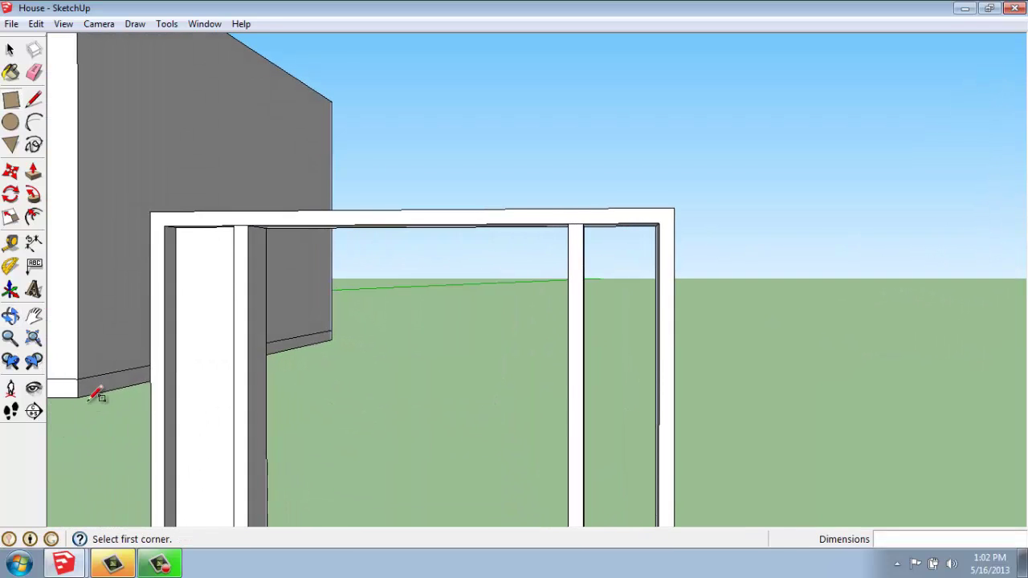
{"action": "scroll", "coordinate": [197, 328], "scroll_direction": "down", "scroll_amount": 2}
{"action": "middle_click_drag", "start_coordinate": [198, 329], "coordinate": [268, 426]}
{"action": "scroll", "coordinate": [297, 440], "scroll_direction": "up", "scroll_amount": 3}
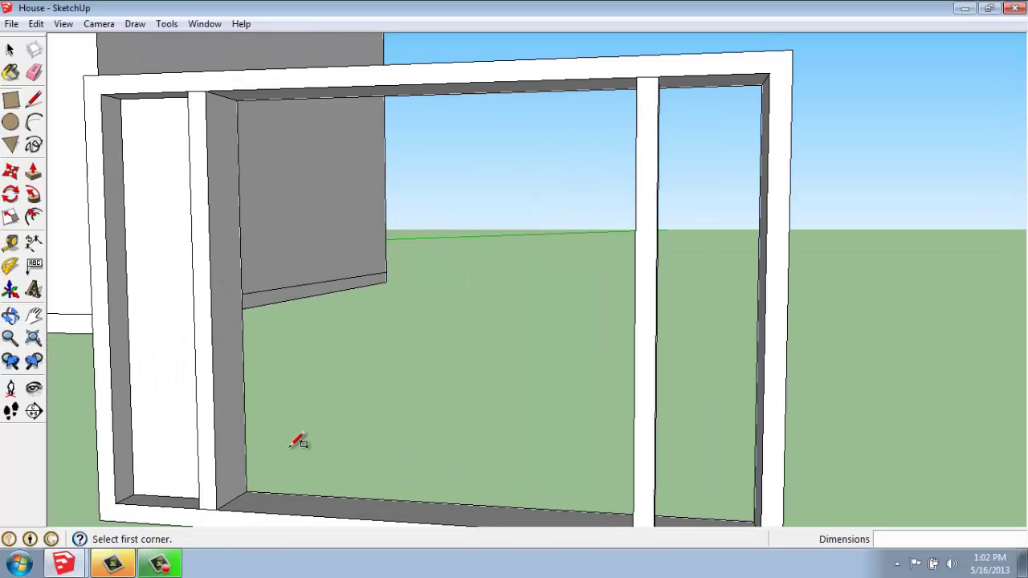
{"action": "left_click", "coordinate": [241, 495]}
{"action": "middle_click_drag", "start_coordinate": [333, 355], "coordinate": [533, 380]}
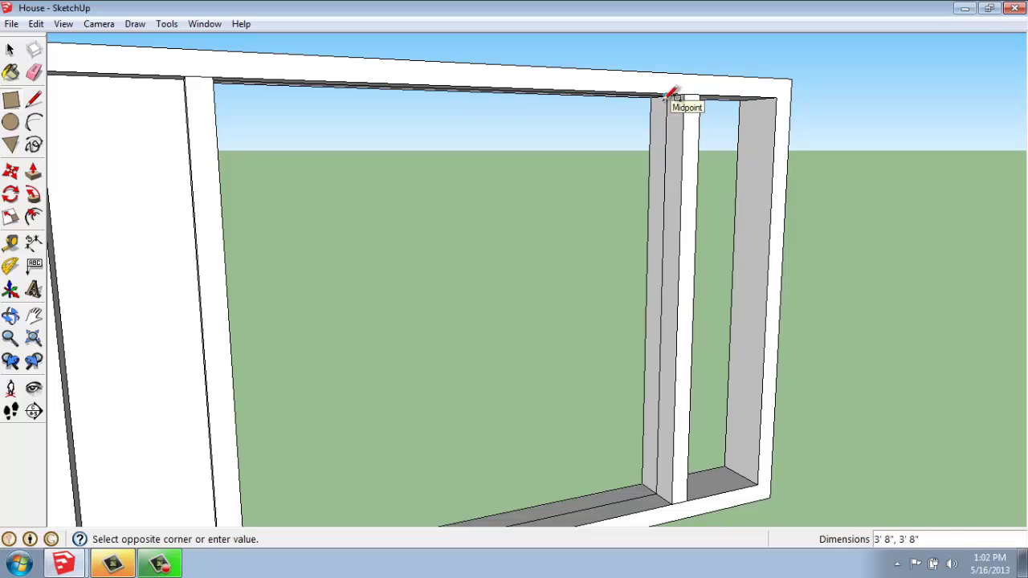
{"action": "mouse_move", "coordinate": [671, 95]}
{"action": "middle_mouse_down"}
{"action": "mouse_move", "coordinate": [682, 76]}
{"action": "mouse_move", "coordinate": [672, 92]}
{"action": "middle_mouse_up"}
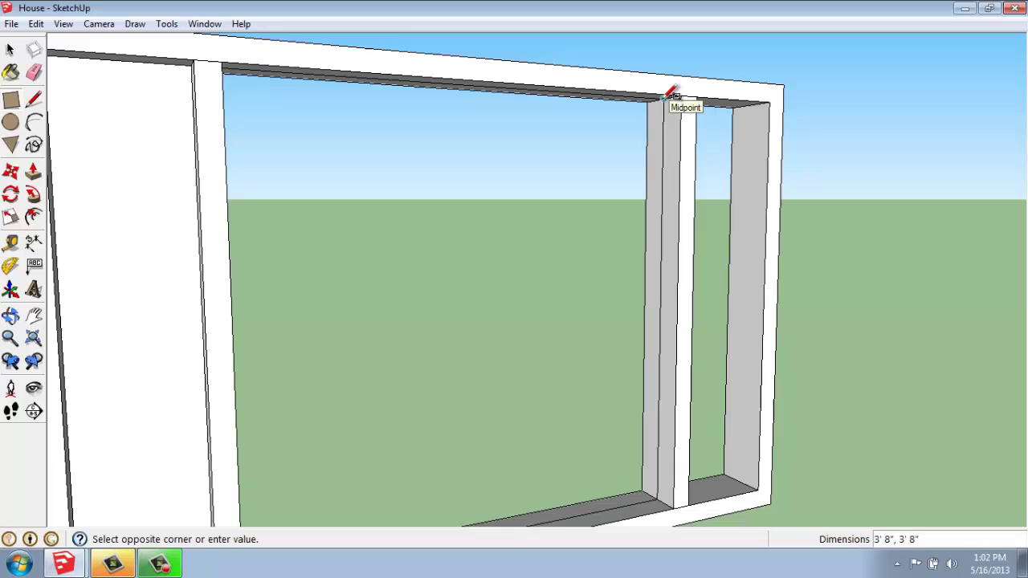
{"action": "left_click", "coordinate": [672, 94]}
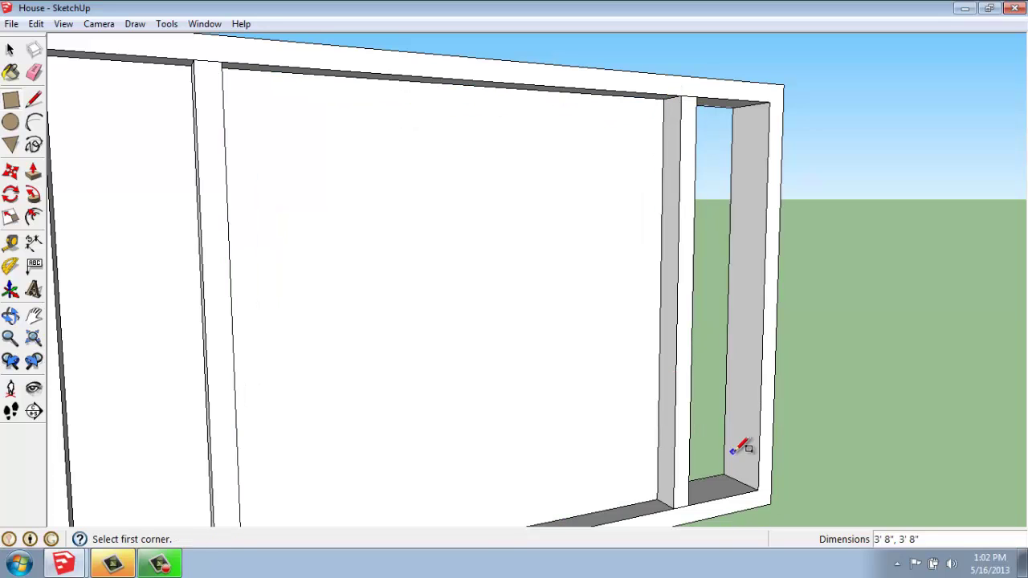
Draw a pane filling the right-hand opening, then return to the Select tool
{"action": "middle_click_drag", "start_coordinate": [739, 449], "coordinate": [551, 420]}
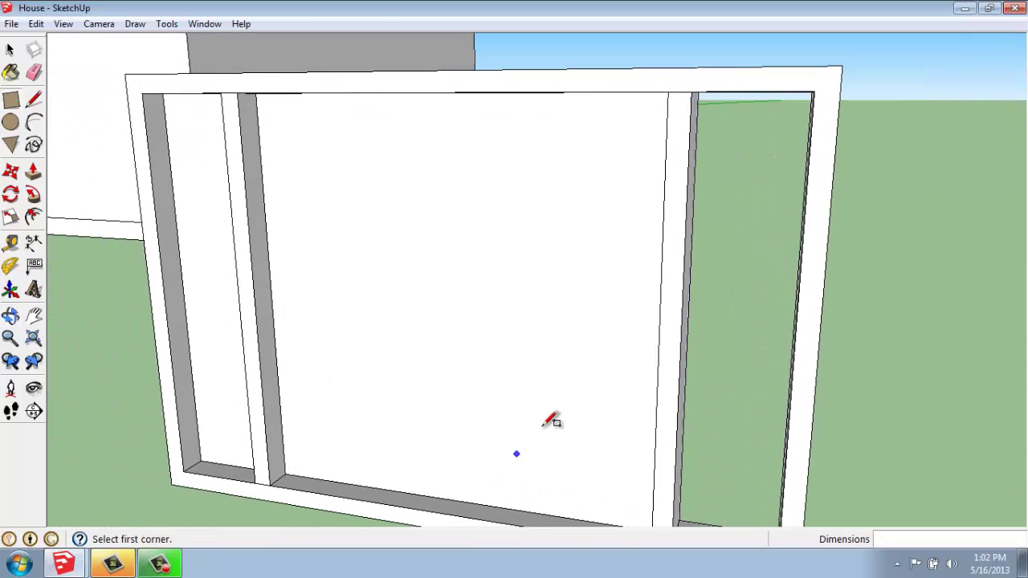
{"action": "scroll", "coordinate": [585, 360], "scroll_direction": "down", "scroll_amount": 3}
{"action": "middle_click_drag", "start_coordinate": [760, 487], "coordinate": [661, 499]}
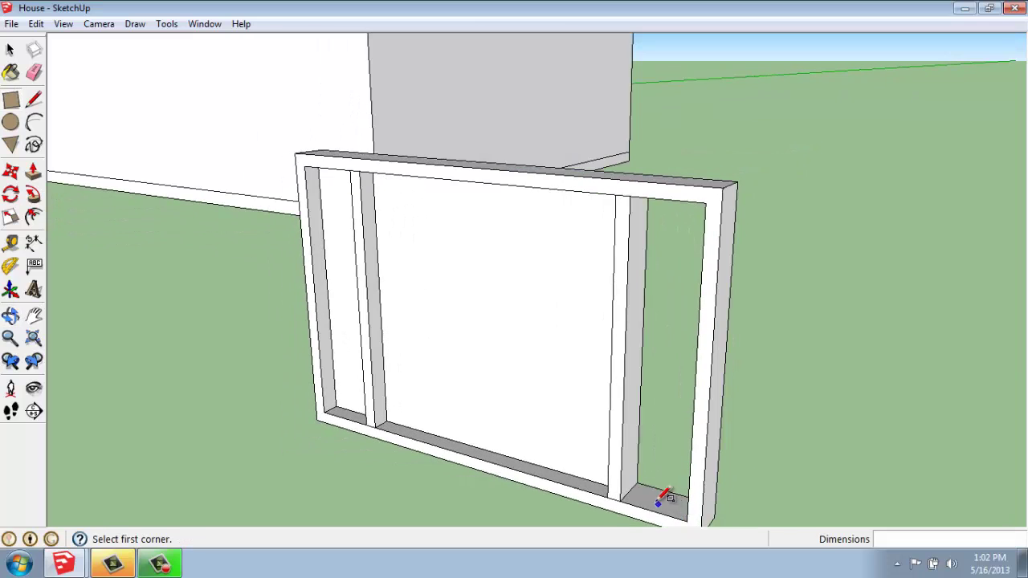
{"action": "left_click", "coordinate": [642, 486]}
{"action": "scroll", "coordinate": [595, 468], "scroll_direction": "down", "scroll_amount": 3}
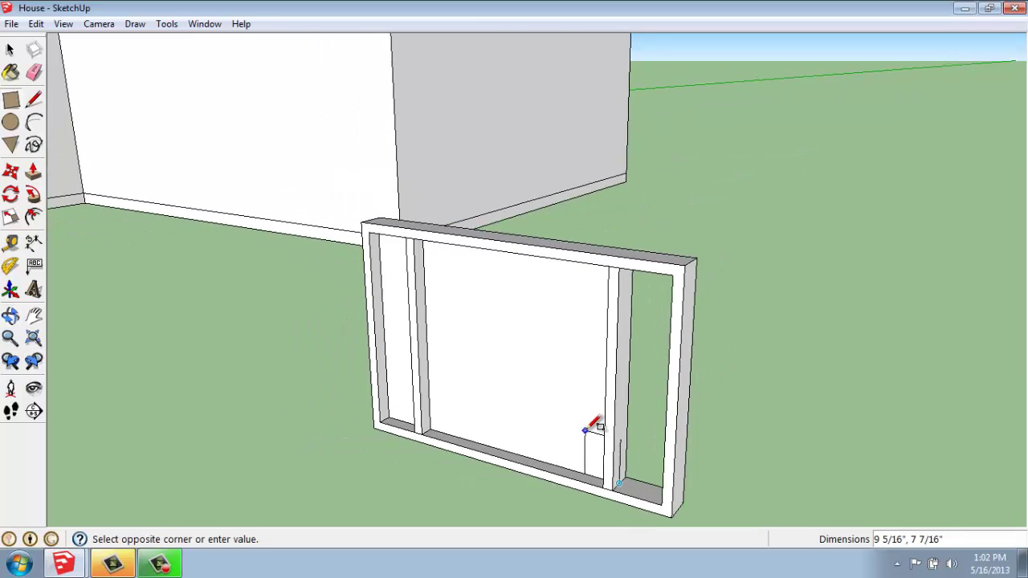
{"action": "middle_click_drag", "start_coordinate": [590, 425], "coordinate": [875, 323]}
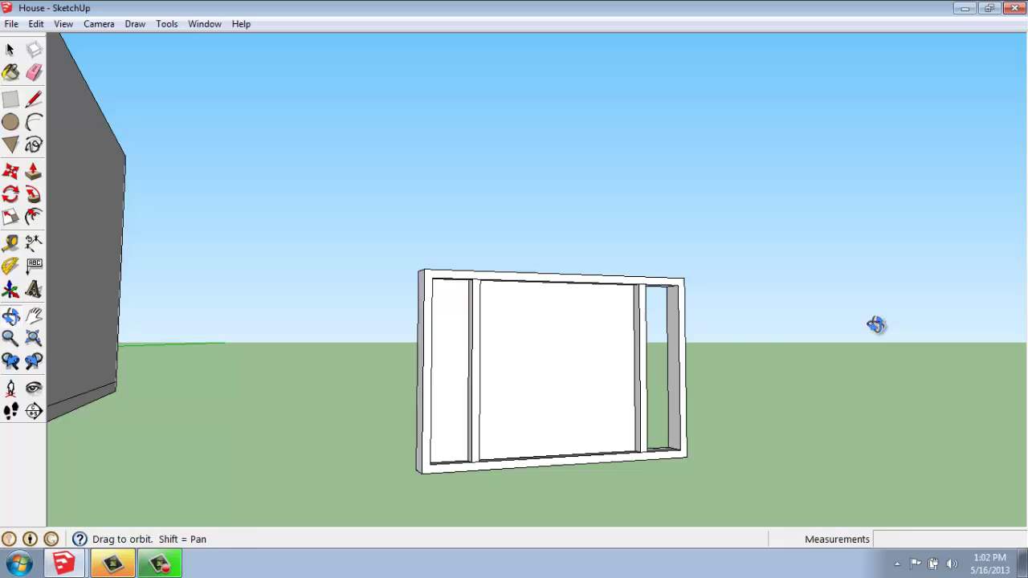
{"action": "scroll", "coordinate": [665, 291], "scroll_direction": "up", "scroll_amount": 5}
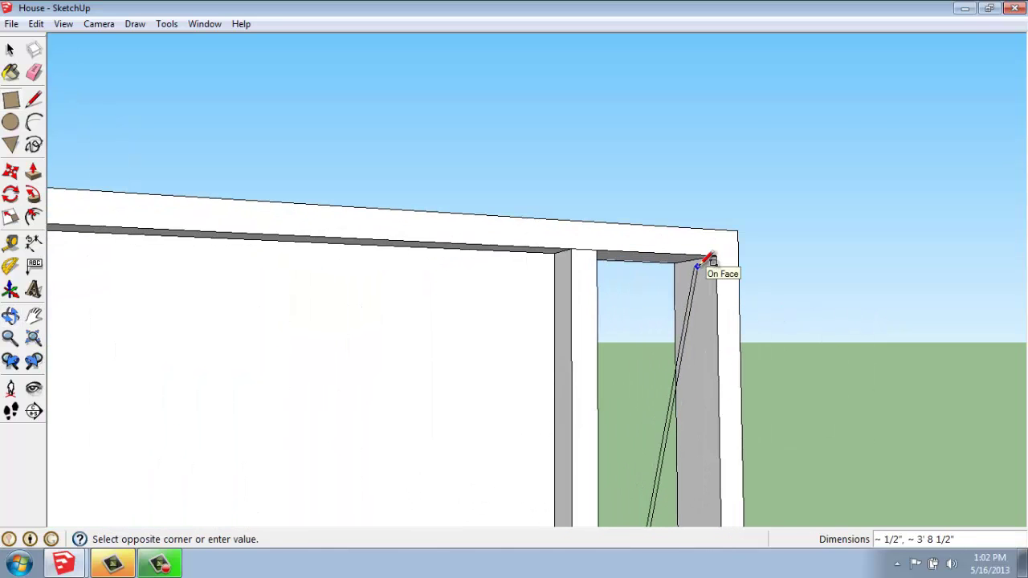
{"action": "left_click", "coordinate": [702, 259]}
{"action": "scroll", "coordinate": [780, 304], "scroll_direction": "down", "scroll_amount": 5}
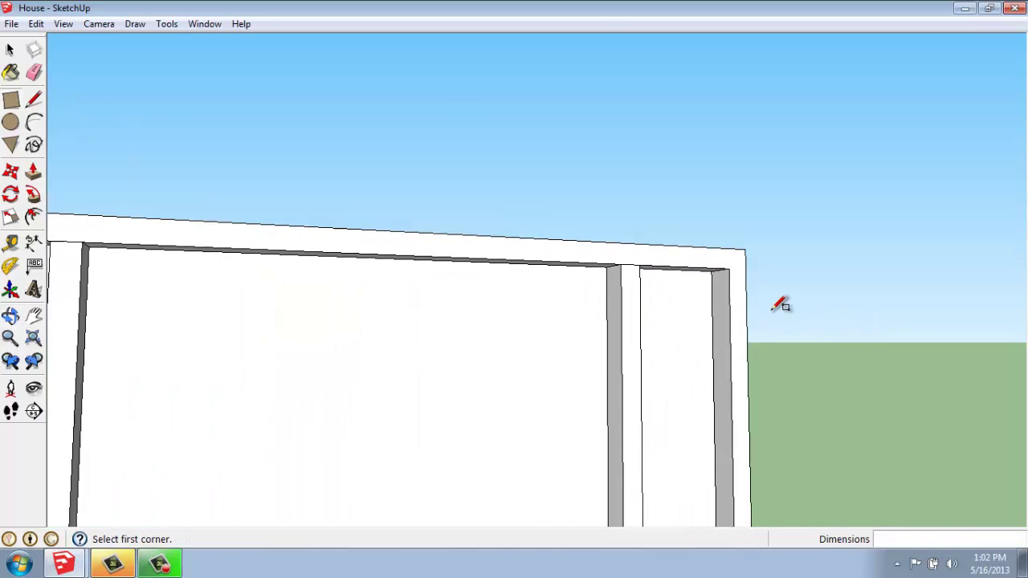
{"action": "key", "text": "space"}
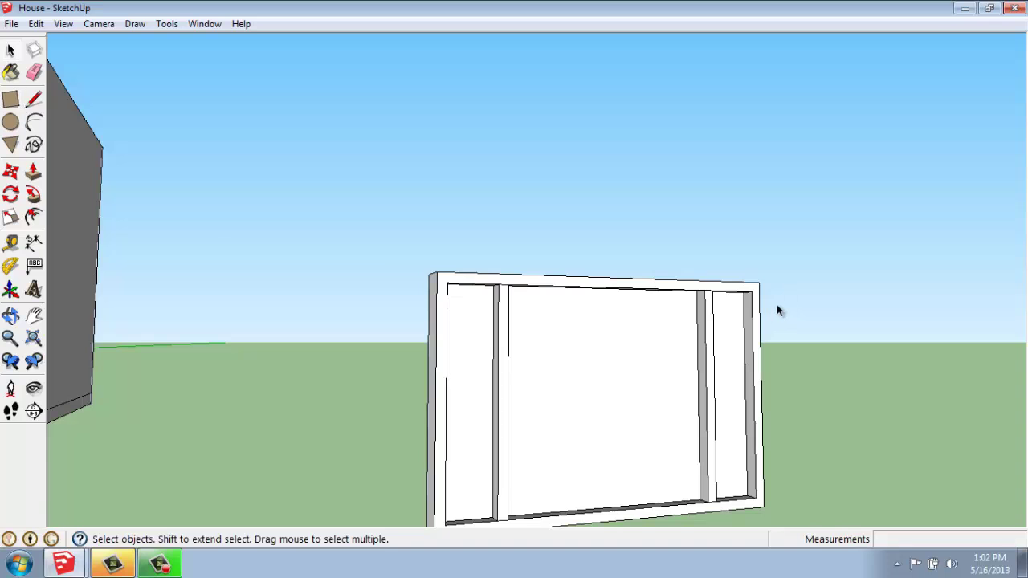
{"action": "scroll", "coordinate": [783, 306], "scroll_direction": "down", "scroll_amount": 3}
{"action": "middle_click_drag", "start_coordinate": [784, 307], "coordinate": [554, 364]}
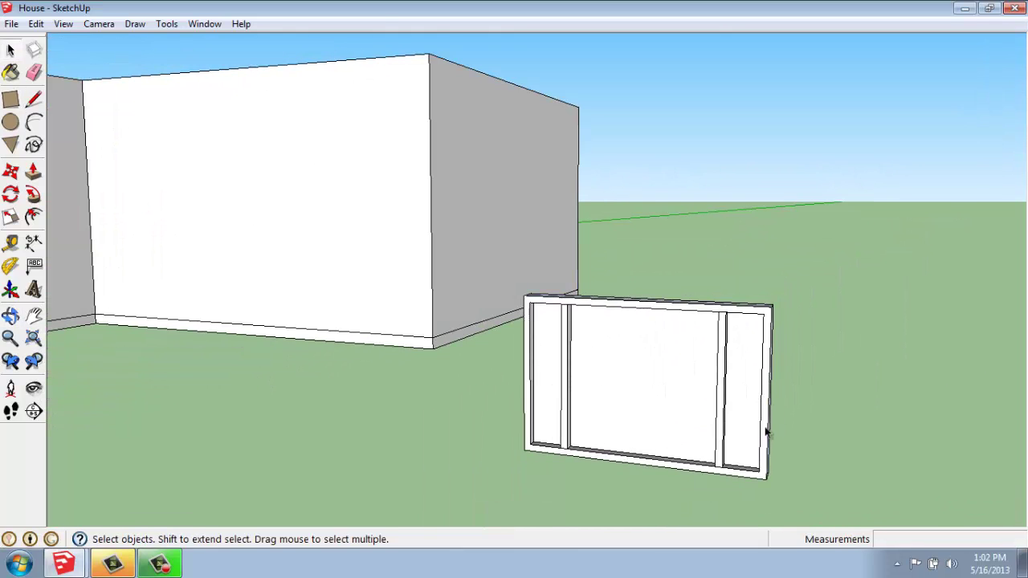
Orbit and zoom to bring the house and the frame's top rail into view
{"action": "middle_click_drag", "start_coordinate": [771, 426], "coordinate": [379, 384]}
{"action": "scroll", "coordinate": [376, 460], "scroll_direction": "up", "scroll_amount": 2}
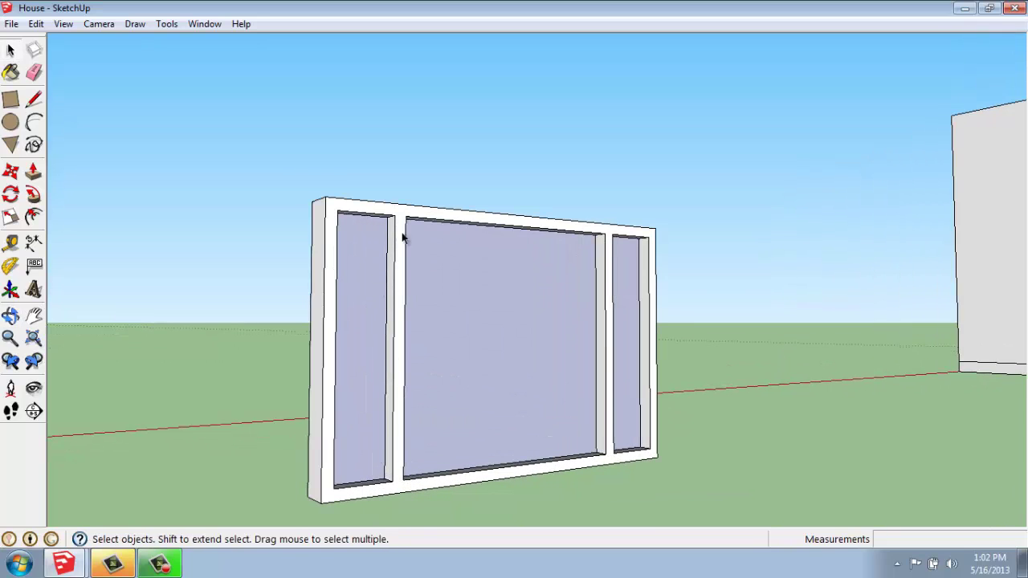
{"action": "scroll", "coordinate": [396, 209], "scroll_direction": "up", "scroll_amount": 2}
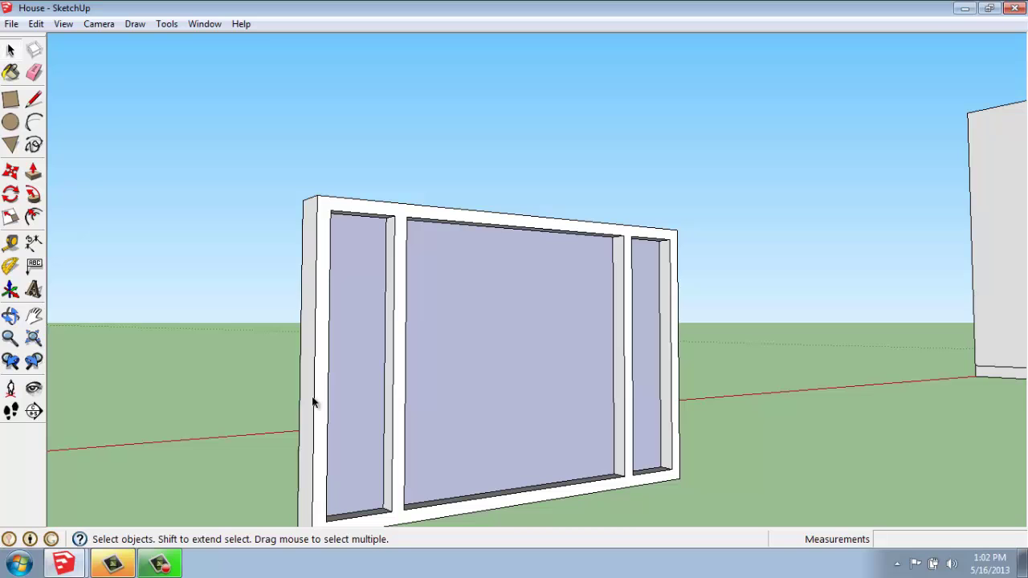
{"action": "middle_click_drag", "start_coordinate": [313, 402], "coordinate": [948, 475]}
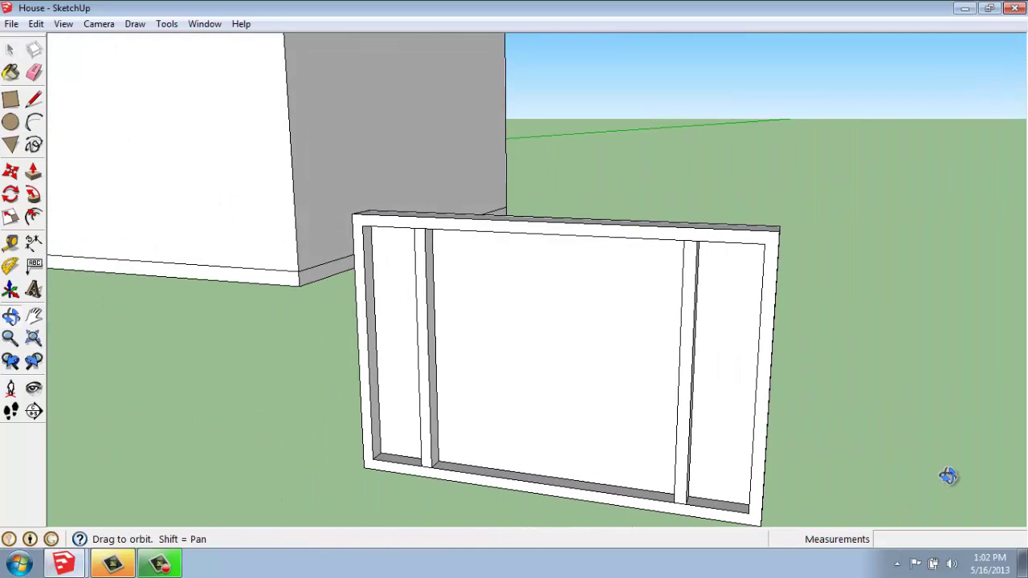
{"action": "scroll", "coordinate": [443, 490], "scroll_direction": "up", "scroll_amount": 3}
{"action": "scroll", "coordinate": [443, 486], "scroll_direction": "down", "scroll_amount": 2}
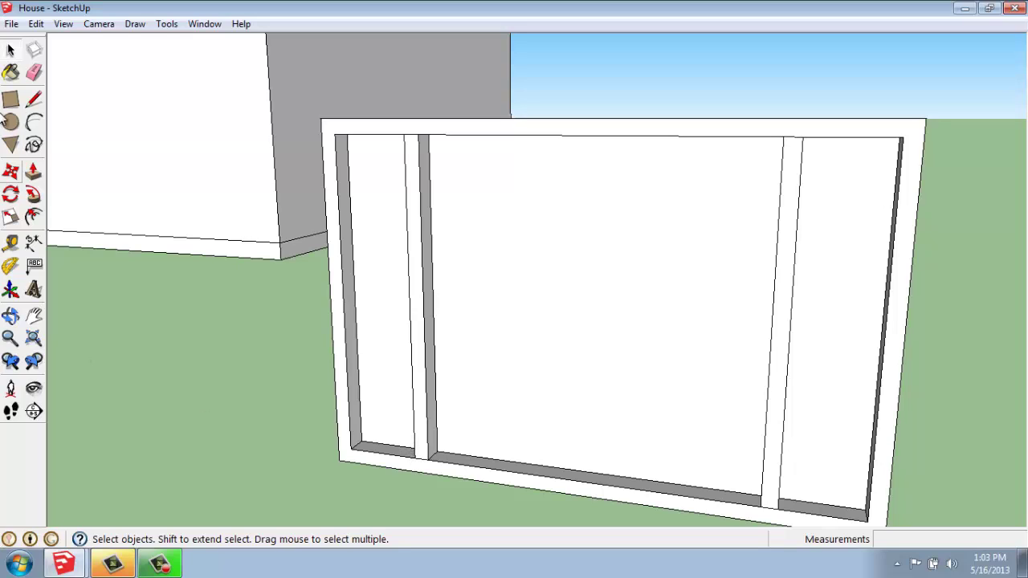
Erase the short edges across the tops of the left and right mullions
{"action": "left_click", "coordinate": [33, 72]}
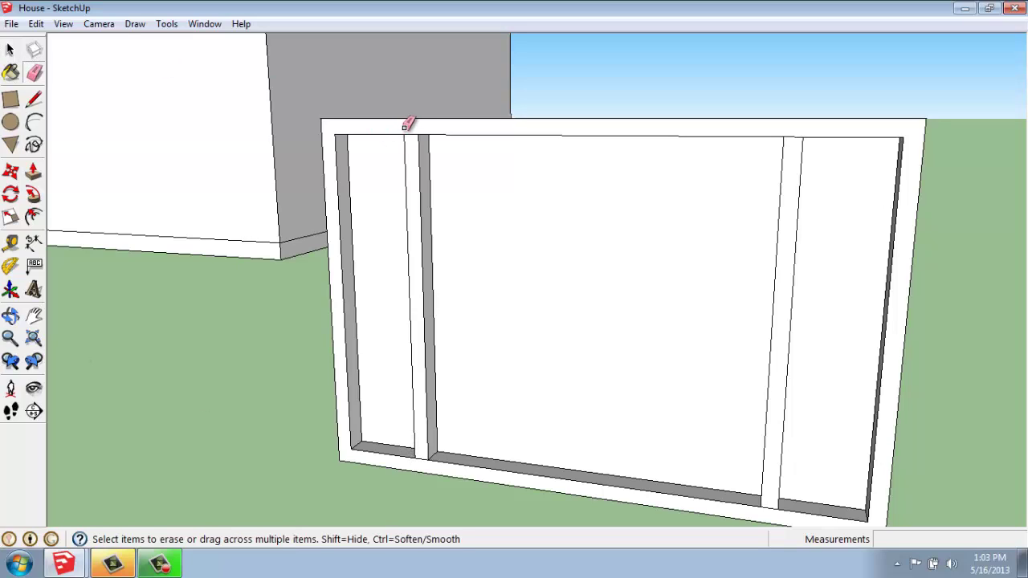
{"action": "left_click", "coordinate": [412, 134]}
{"action": "left_click", "coordinate": [793, 135]}
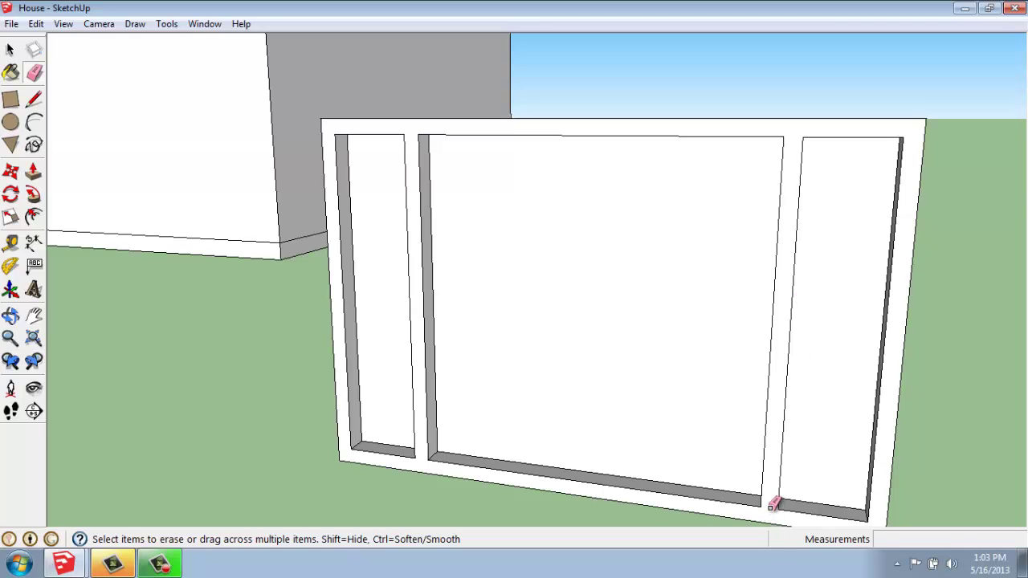
{"action": "scroll", "coordinate": [686, 321], "scroll_direction": "down", "scroll_amount": 2}
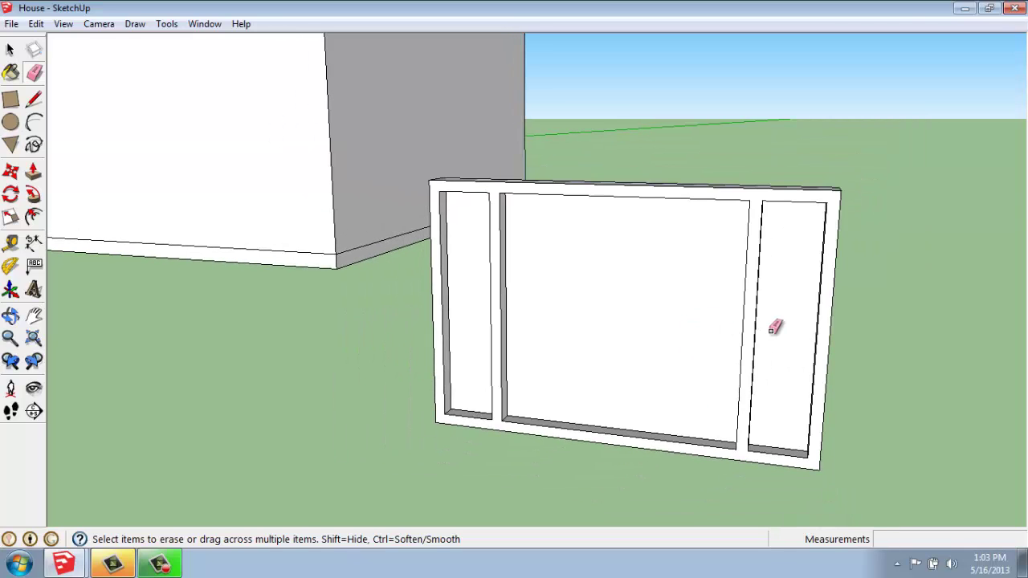
{"action": "mouse_move", "coordinate": [768, 332]}
{"action": "middle_mouse_down"}
{"action": "mouse_move", "coordinate": [750, 362]}
{"action": "mouse_move", "coordinate": [753, 393]}
{"action": "mouse_move", "coordinate": [791, 407]}
{"action": "mouse_move", "coordinate": [865, 415]}
{"action": "mouse_move", "coordinate": [957, 359]}
{"action": "mouse_move", "coordinate": [972, 369]}
{"action": "middle_mouse_up"}
{"action": "middle_click_drag", "start_coordinate": [780, 397], "coordinate": [800, 398]}
{"action": "left_click", "coordinate": [35, 247]}
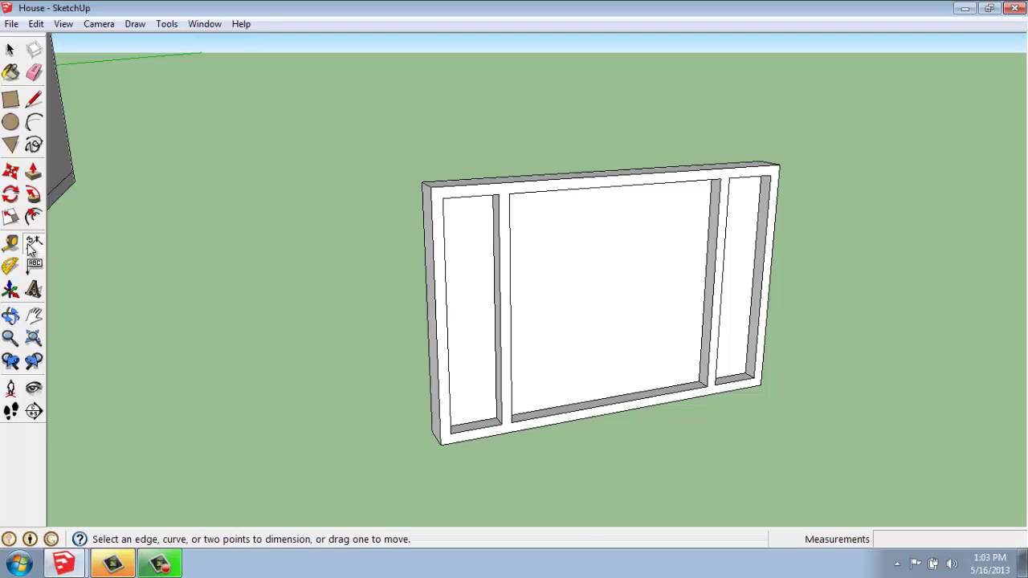
Dimension the window frame: 6' width above it and 4' height on its left
{"action": "left_click", "coordinate": [422, 183]}
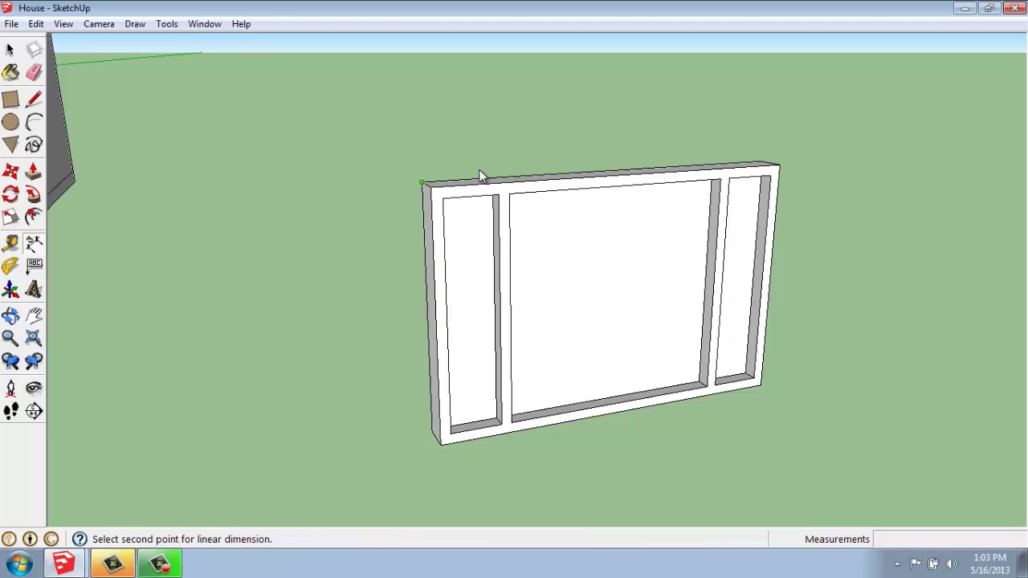
{"action": "left_click", "coordinate": [760, 163]}
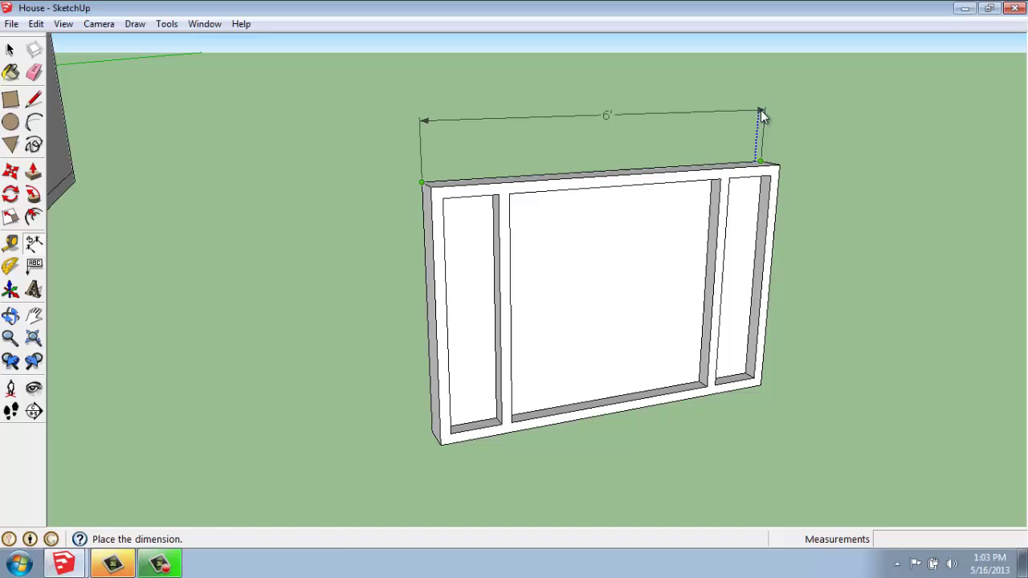
{"action": "left_click", "coordinate": [761, 110]}
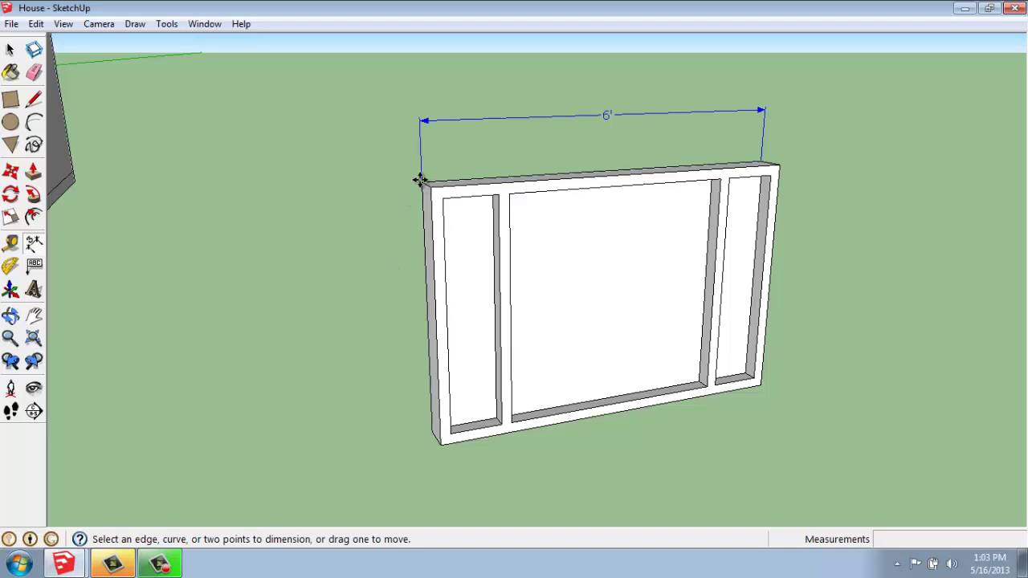
{"action": "left_click", "coordinate": [432, 431]}
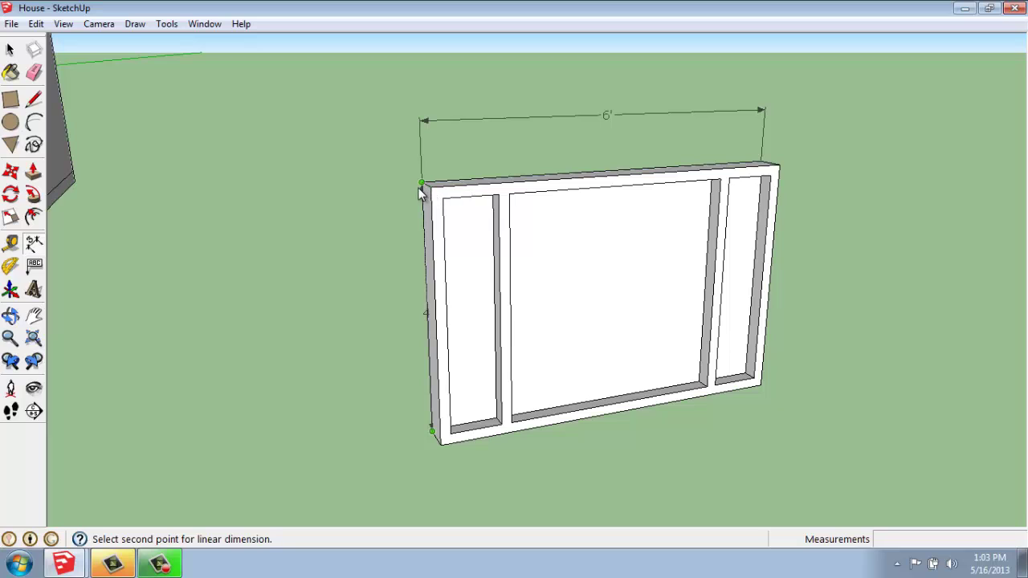
{"action": "left_click", "coordinate": [419, 186]}
{"action": "left_click", "coordinate": [367, 196]}
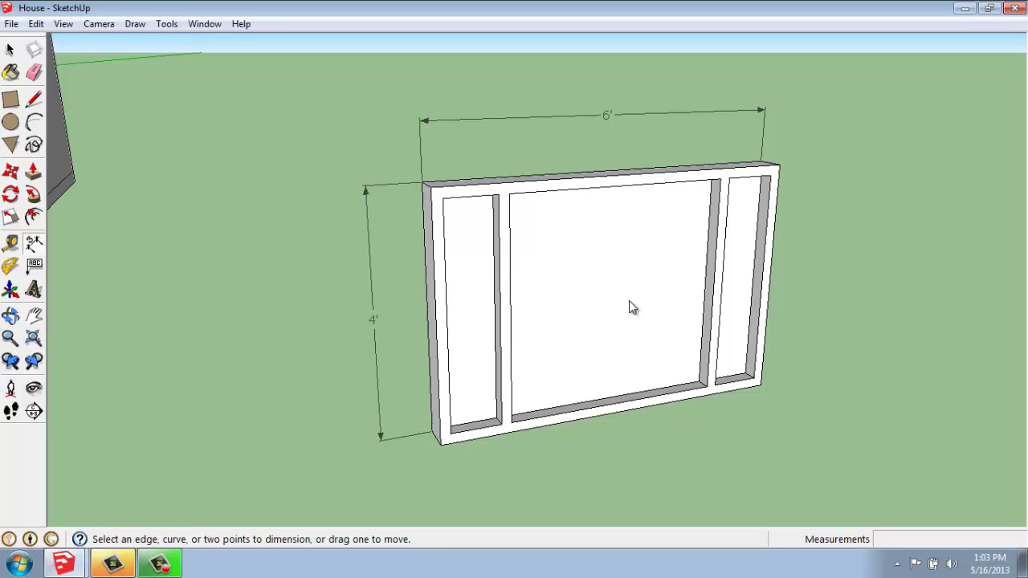
Erase both the 6' width and 4' height dimensions from the window frame
{"action": "middle_click_drag", "start_coordinate": [844, 287], "coordinate": [605, 107]}
{"action": "key", "text": "space"}
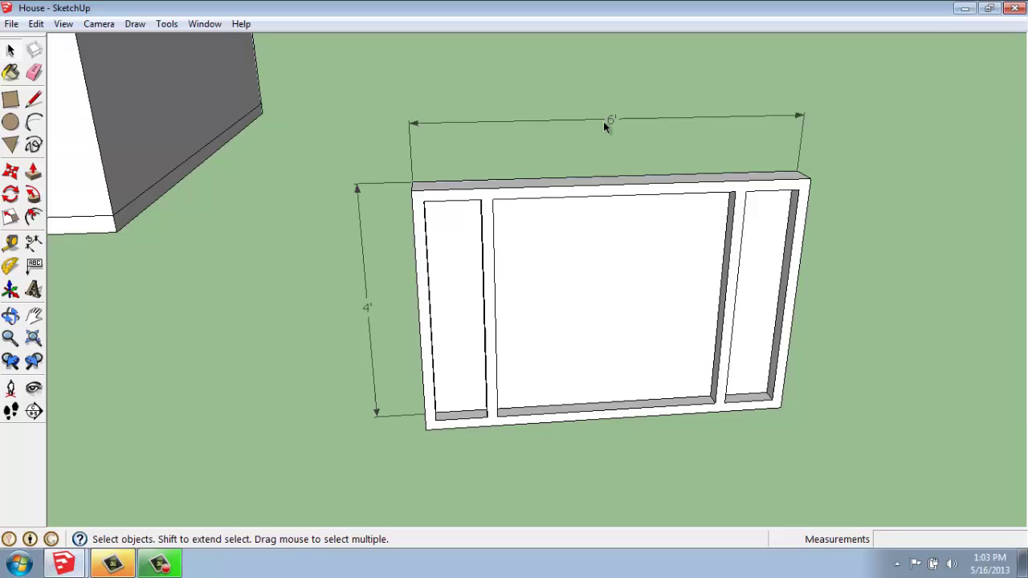
{"action": "key", "text": "e"}
{"action": "left_click", "coordinate": [608, 119]}
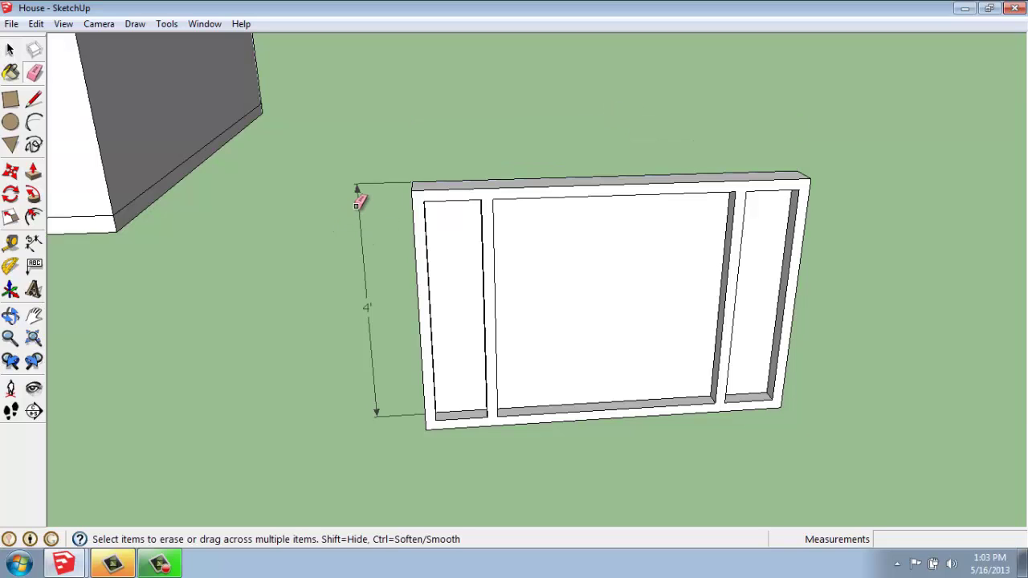
{"action": "left_click", "coordinate": [369, 304]}
{"action": "scroll", "coordinate": [379, 293], "scroll_direction": "down", "scroll_amount": 3}
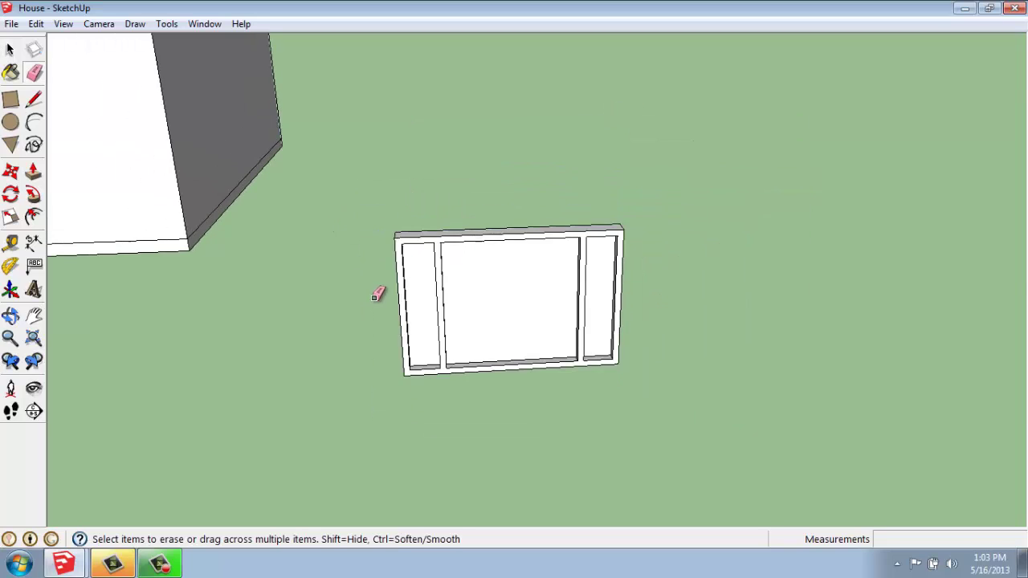
{"action": "scroll", "coordinate": [459, 280], "scroll_direction": "down", "scroll_amount": 5}
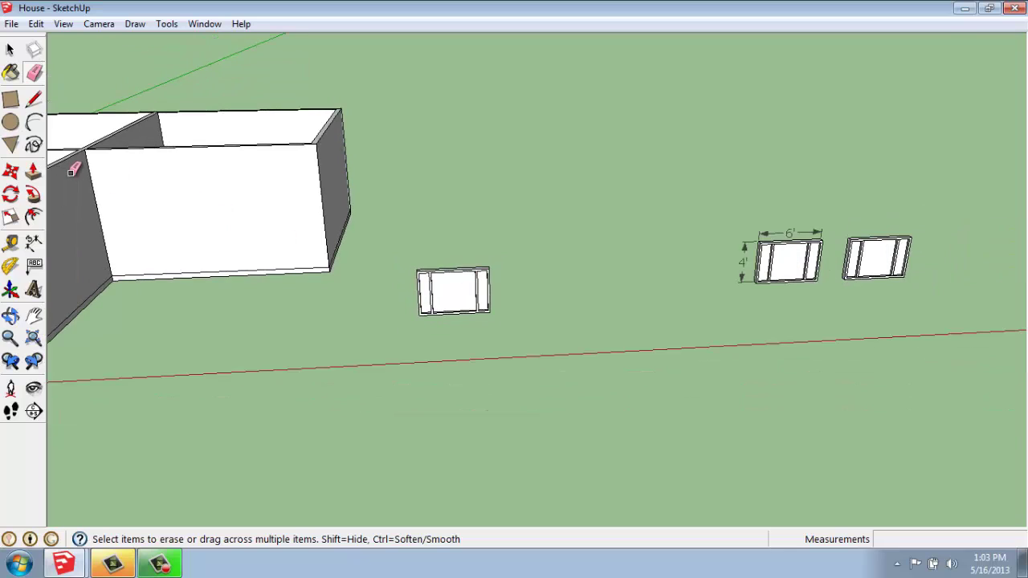
{"action": "scroll", "coordinate": [72, 167], "scroll_direction": "up", "scroll_amount": 3}
{"action": "scroll", "coordinate": [538, 311], "scroll_direction": "up", "scroll_amount": 2}
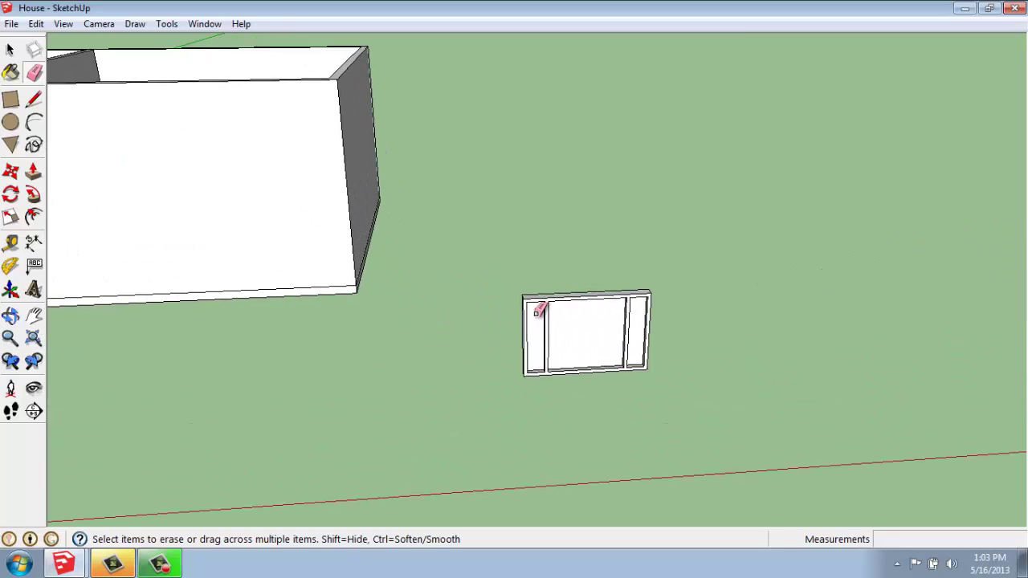
{"action": "key", "text": "space"}
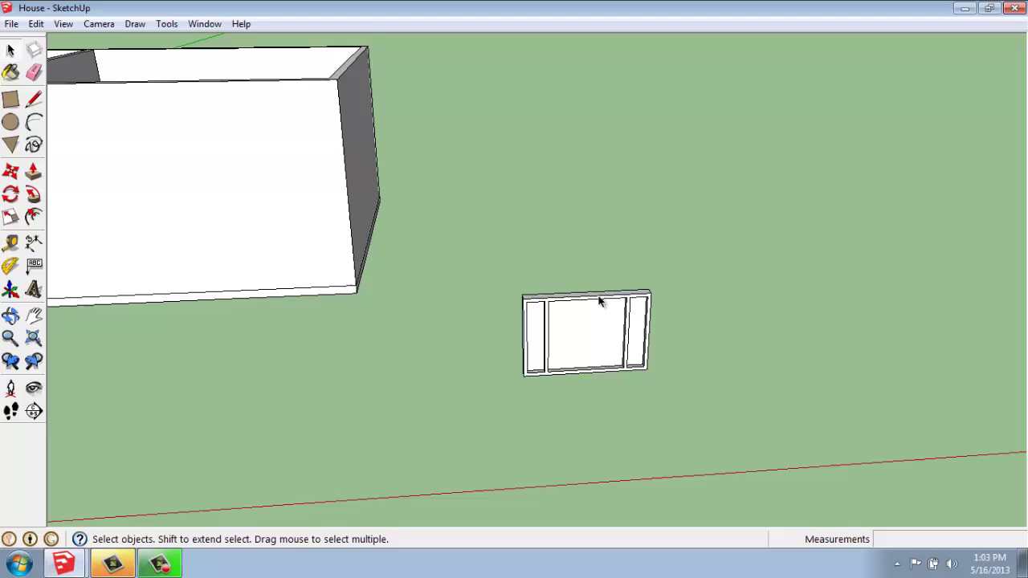
Select the whole window frame, panes included, and make it one group
{"action": "left_click", "coordinate": [598, 300]}
{"action": "triple_click", "coordinate": [598, 300]}
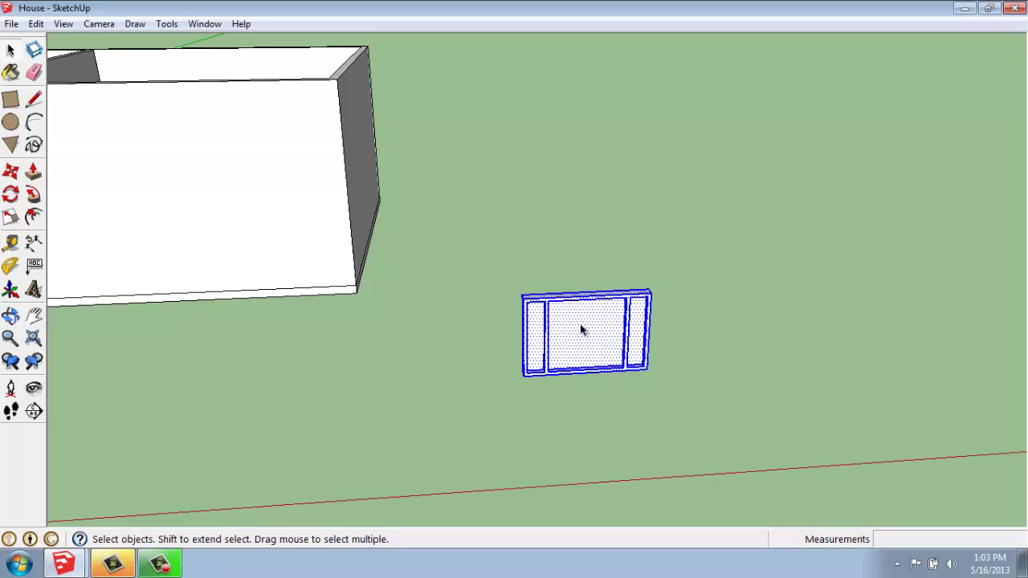
{"action": "right_click", "coordinate": [582, 330]}
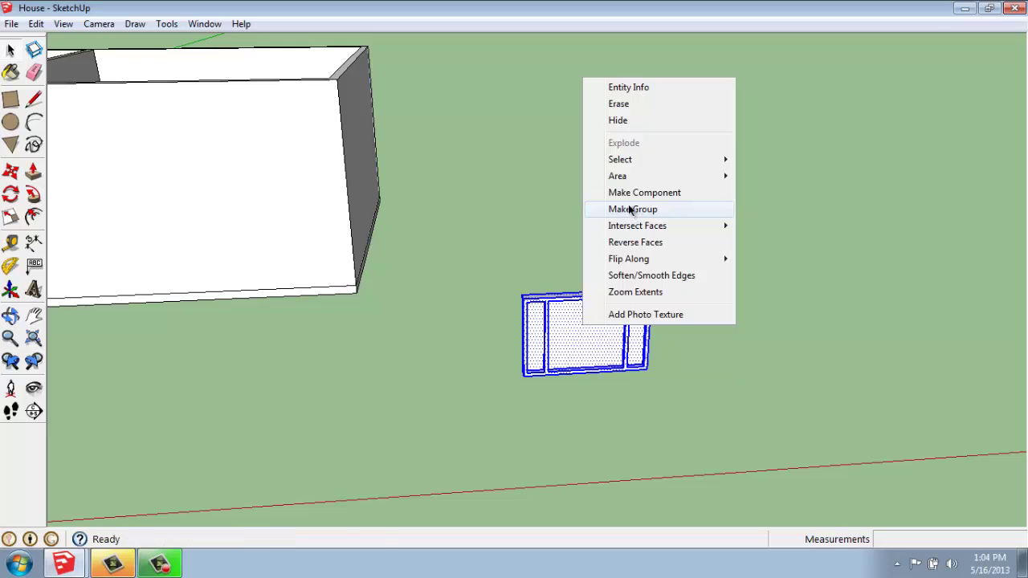
{"action": "left_click", "coordinate": [633, 210]}
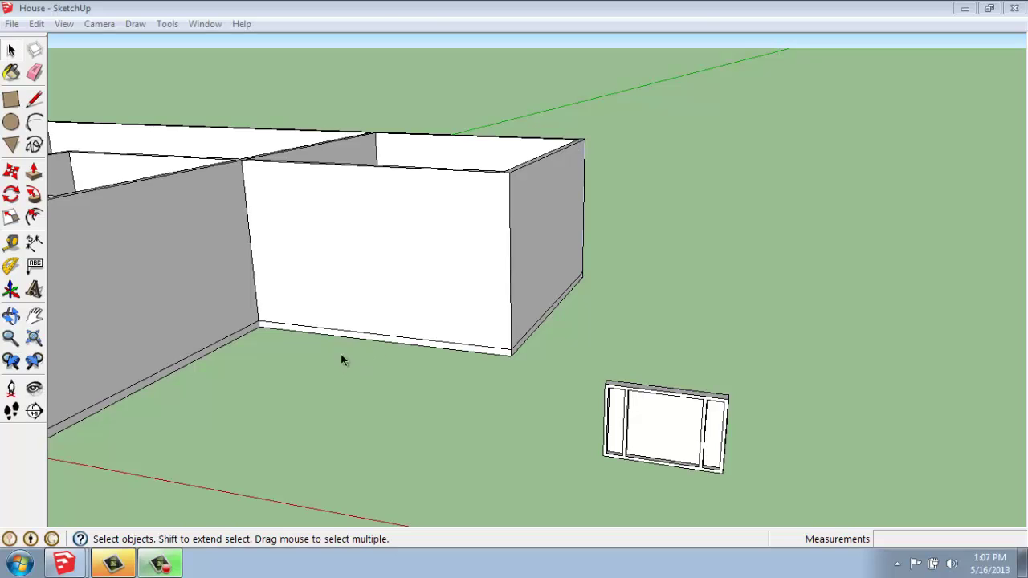
Enter the house group and place a vertical guide 10' from the front wall's end
{"action": "middle_click_drag", "start_coordinate": [360, 354], "coordinate": [441, 370]}
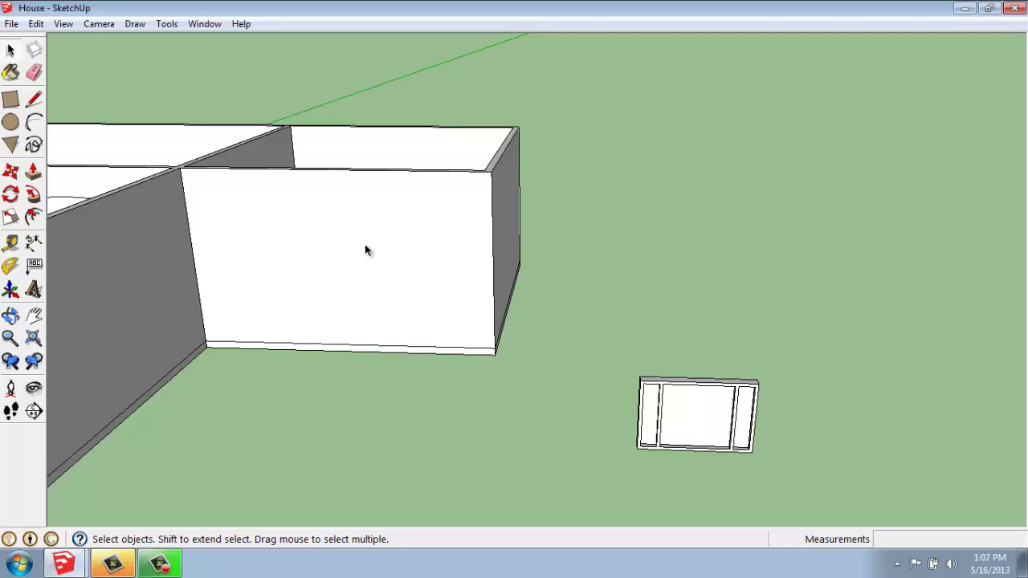
{"action": "double_click", "coordinate": [308, 176]}
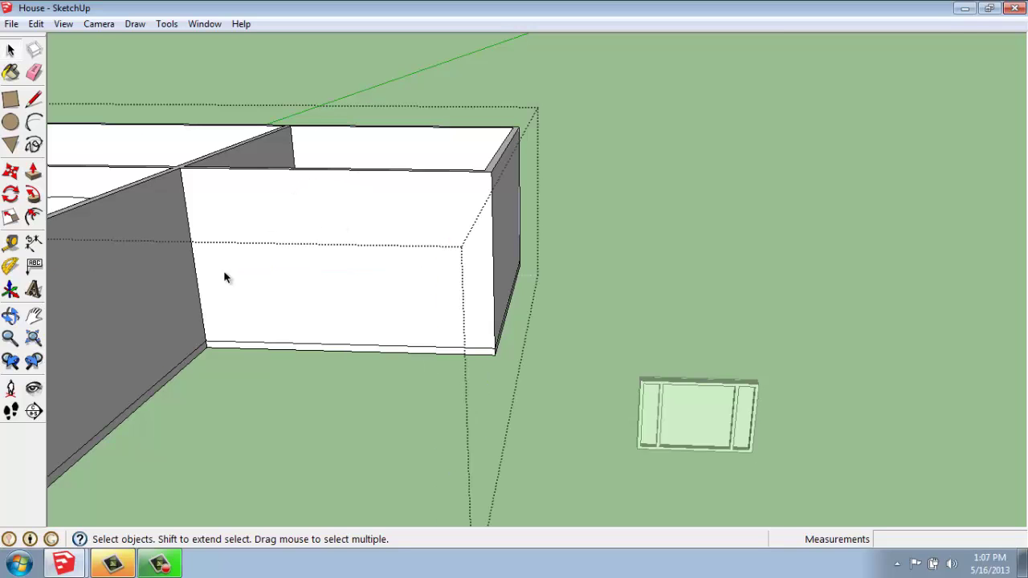
{"action": "scroll", "coordinate": [141, 236], "scroll_direction": "up", "scroll_amount": 5}
{"action": "middle_click_drag", "start_coordinate": [225, 252], "coordinate": [415, 221]}
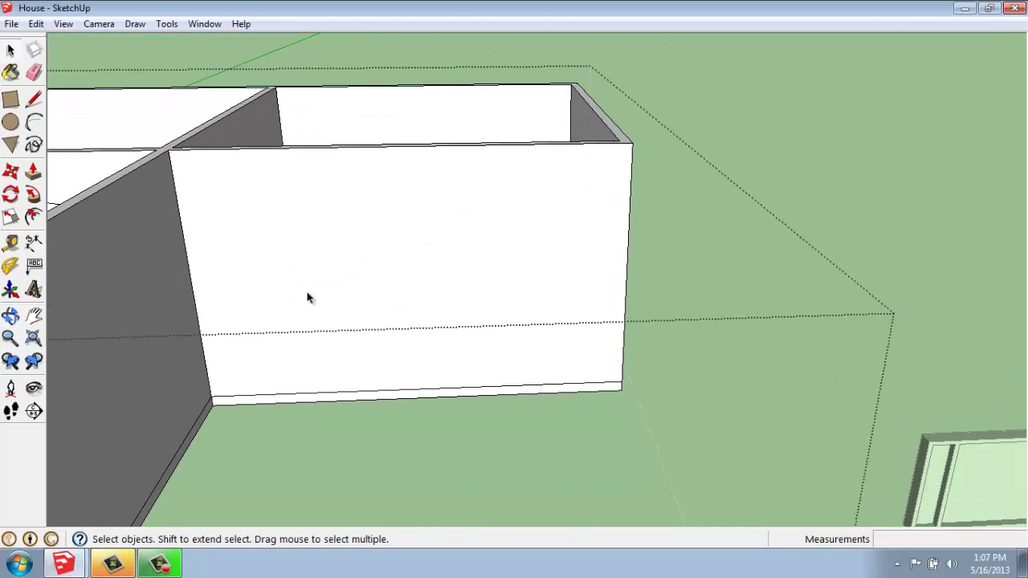
{"action": "left_click", "coordinate": [11, 245]}
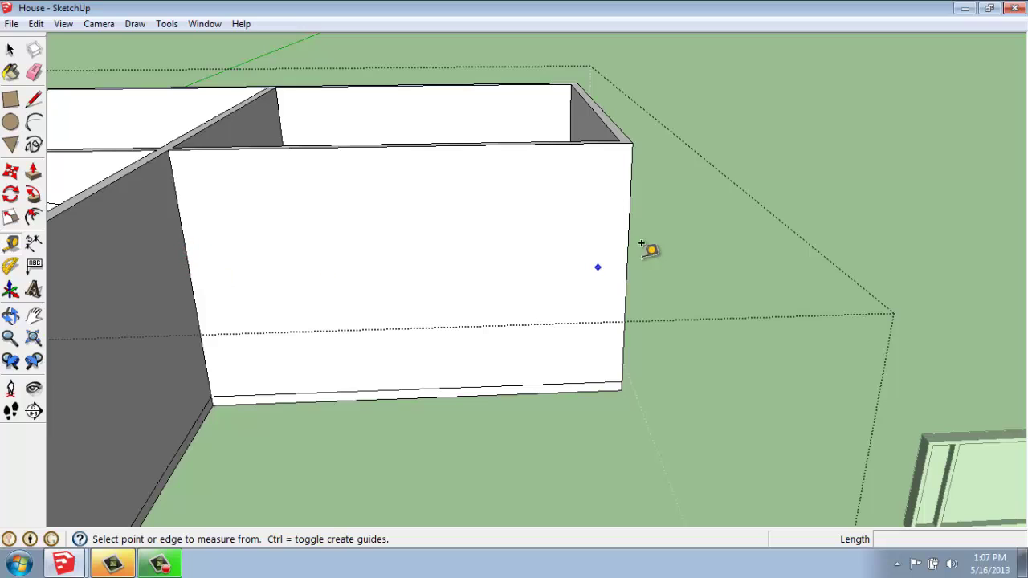
{"action": "left_click", "coordinate": [188, 269]}
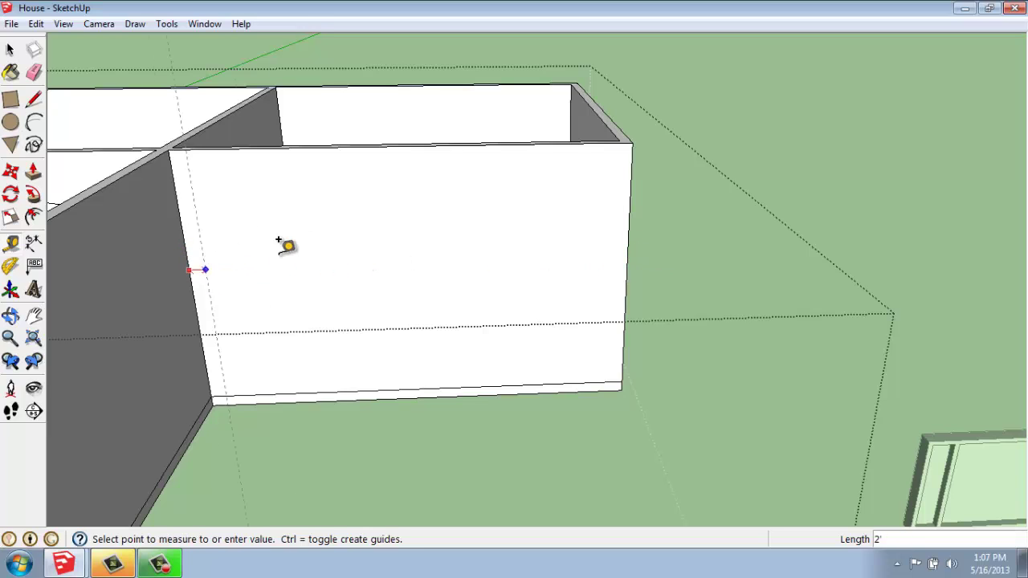
{"action": "left_click", "coordinate": [410, 133]}
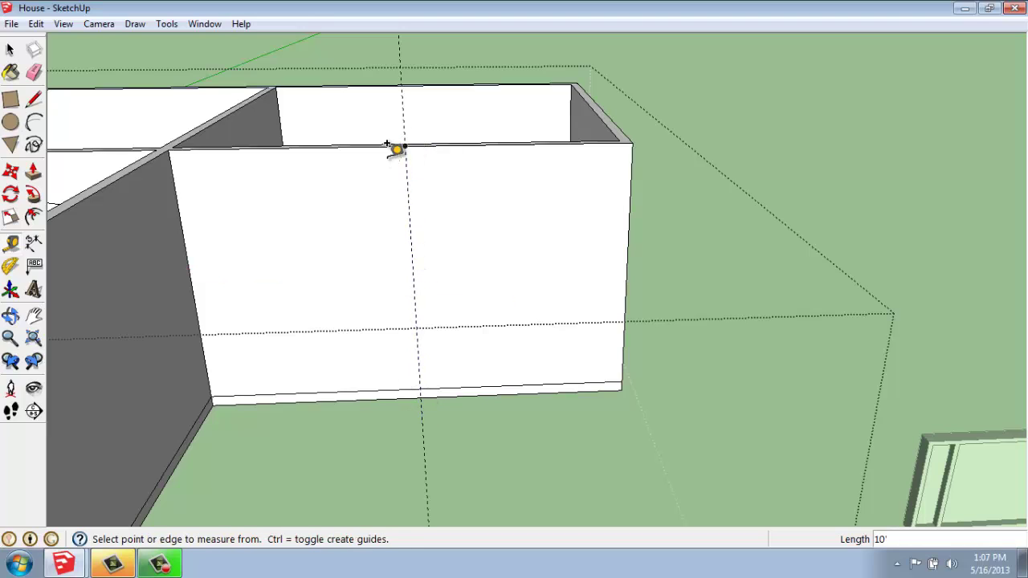
Add vertical guides 36" to the right and left of the 10' guide
{"action": "left_click", "coordinate": [408, 215]}
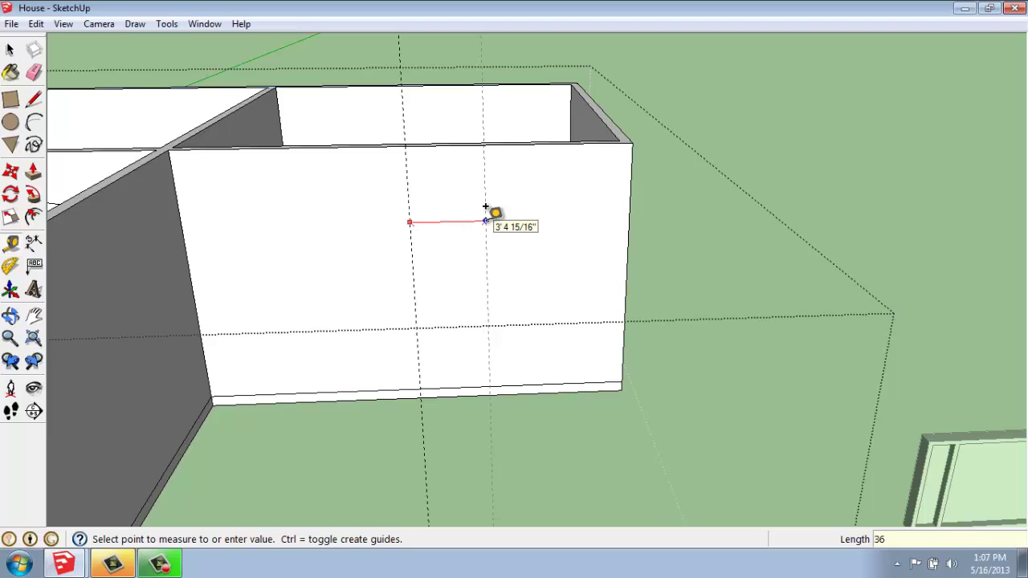
{"action": "left_click", "coordinate": [485, 219]}
{"action": "left_click", "coordinate": [410, 224]}
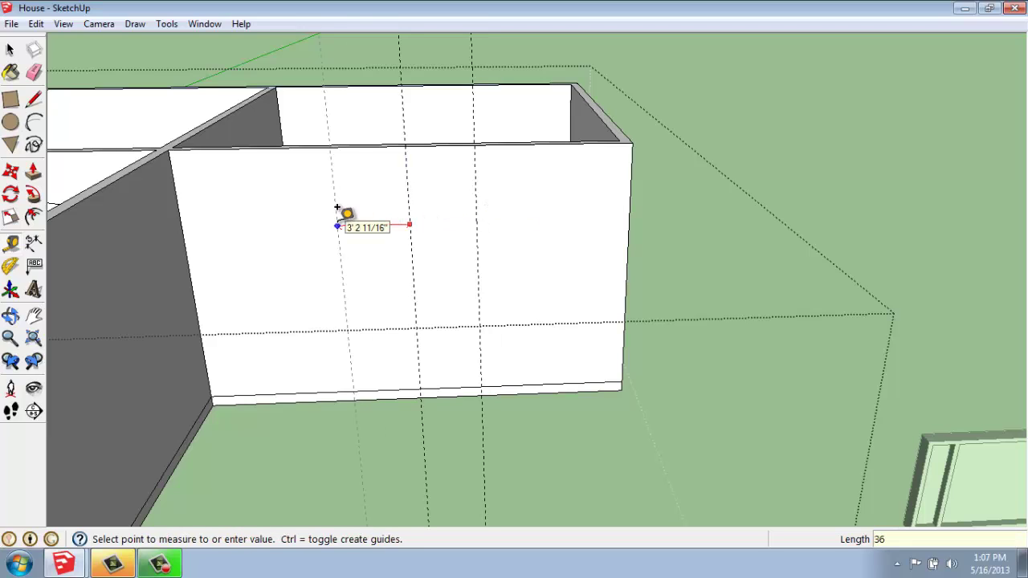
{"action": "left_click", "coordinate": [337, 208]}
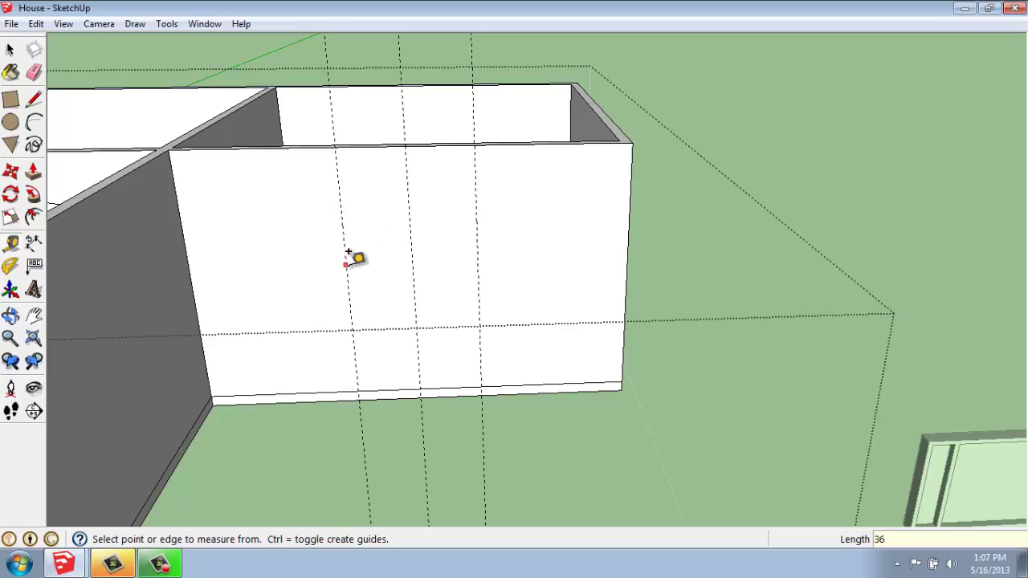
Place a horizontal guide on the front wall 6' above the floor
{"action": "key", "text": "o"}
{"action": "left_click_drag", "start_coordinate": [413, 373], "coordinate": [388, 361]}
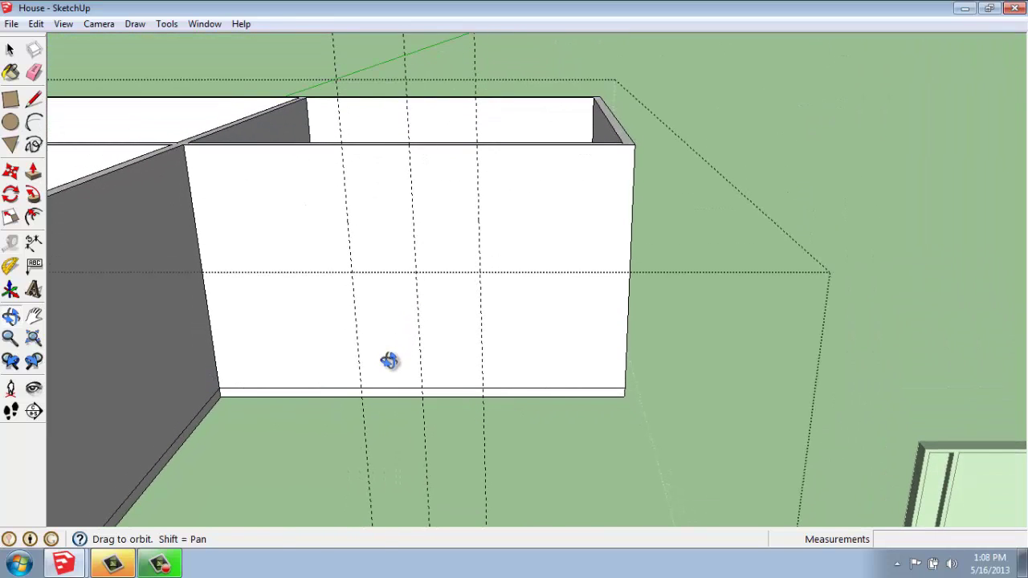
{"action": "key", "text": "t"}
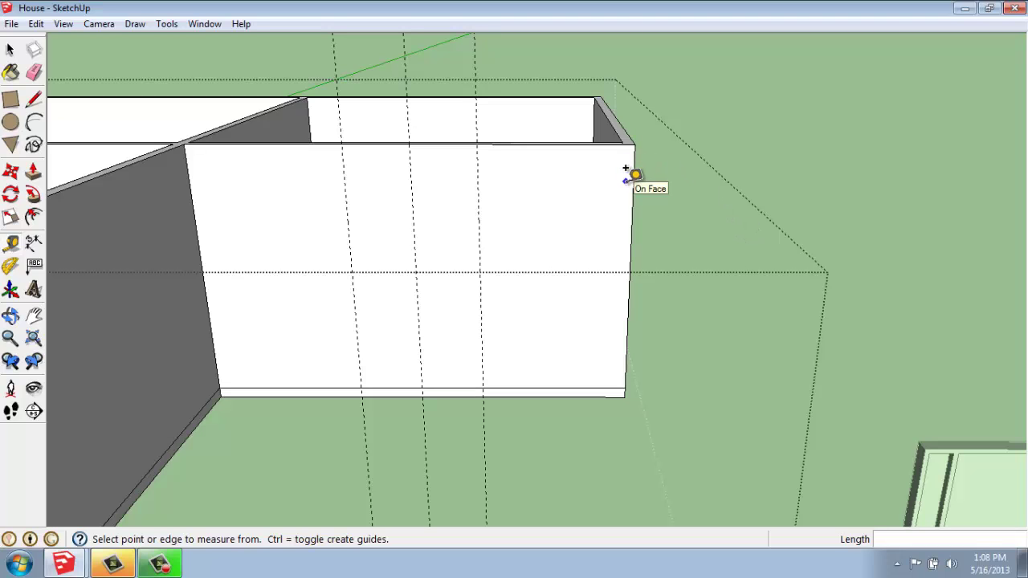
{"action": "middle_click_drag", "start_coordinate": [286, 324], "coordinate": [305, 256]}
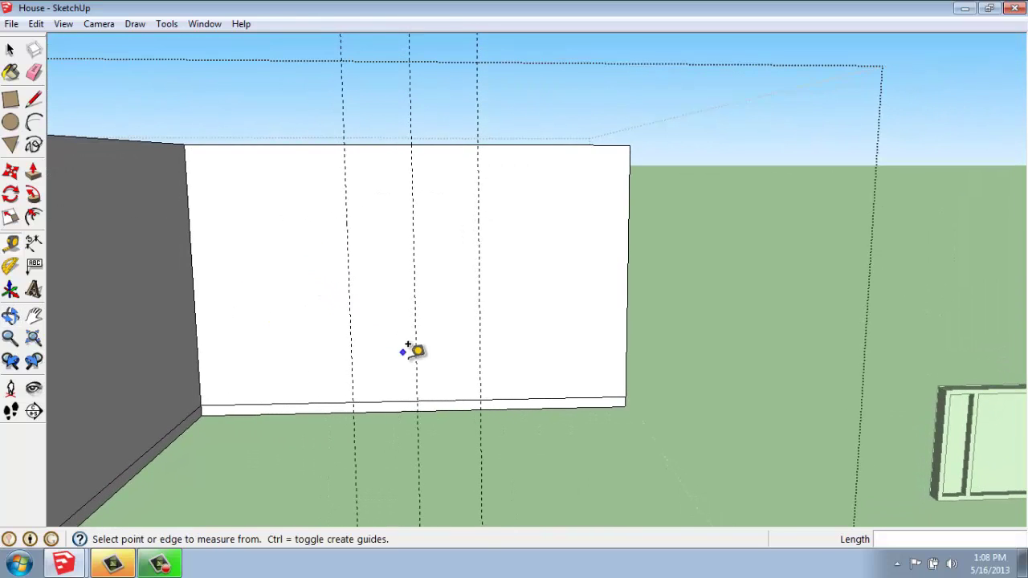
{"action": "left_click", "coordinate": [450, 386]}
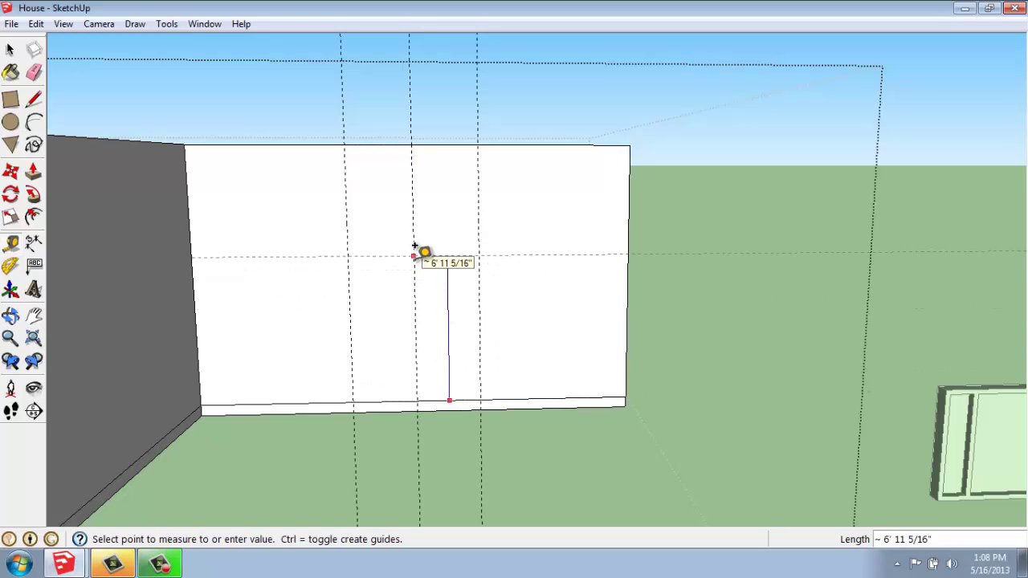
{"action": "left_click", "coordinate": [628, 261]}
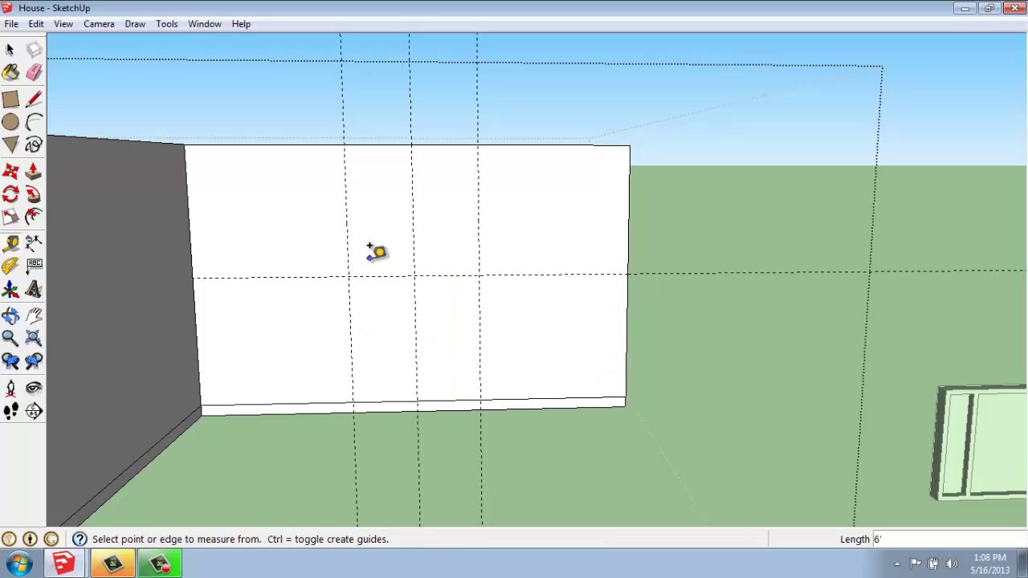
Add horizontal guides 24" above and 2' below the 6' guide
{"action": "left_click", "coordinate": [371, 276]}
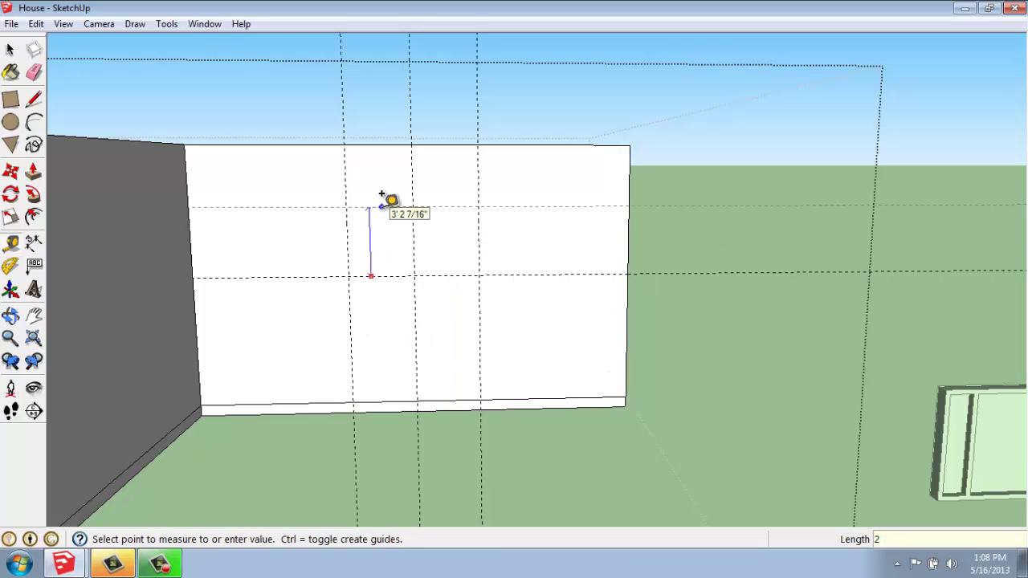
{"action": "key", "text": "Return"}
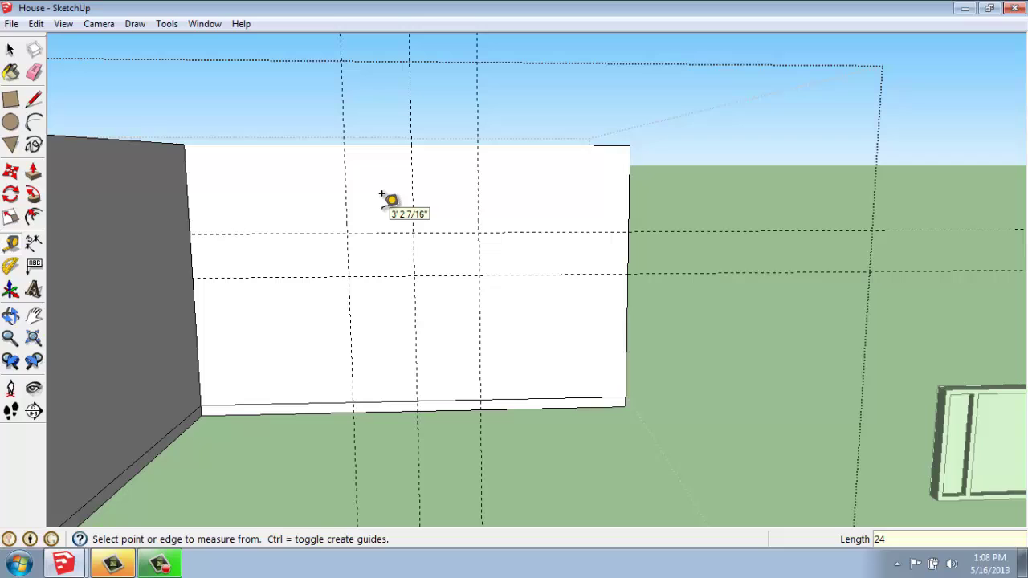
{"action": "left_click", "coordinate": [375, 278]}
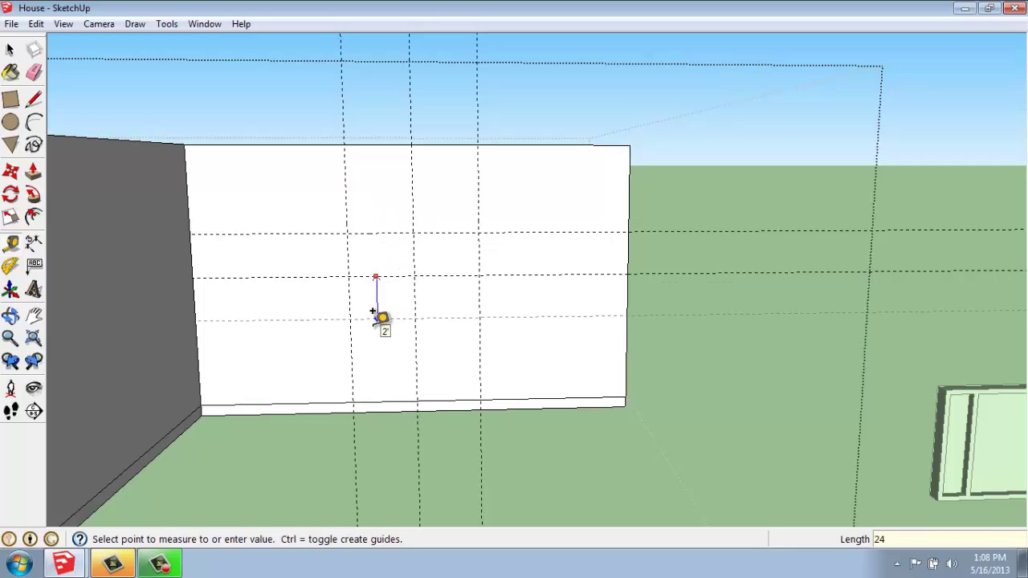
{"action": "key", "text": "Return"}
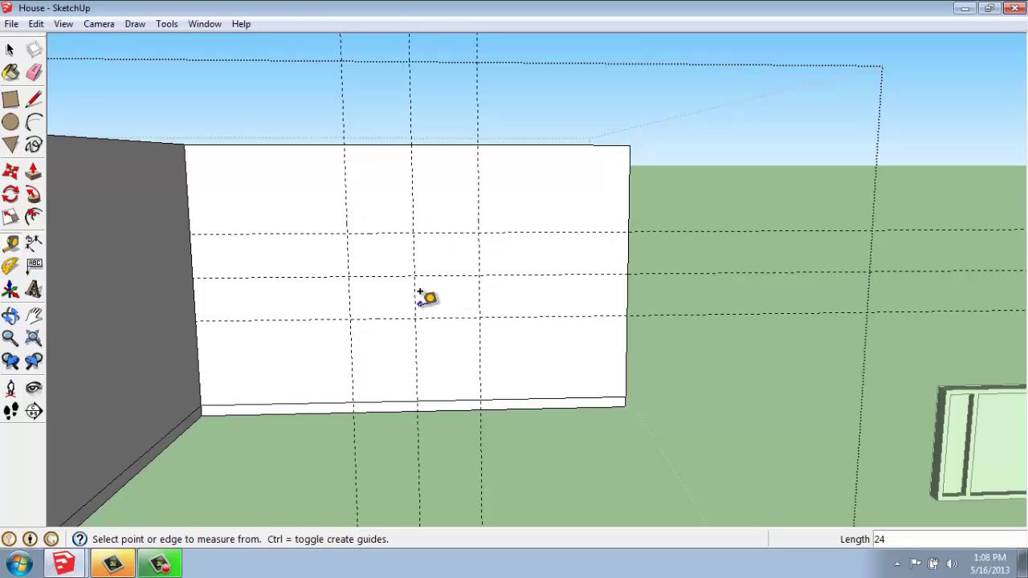
{"action": "middle_click_drag", "start_coordinate": [587, 277], "coordinate": [466, 313]}
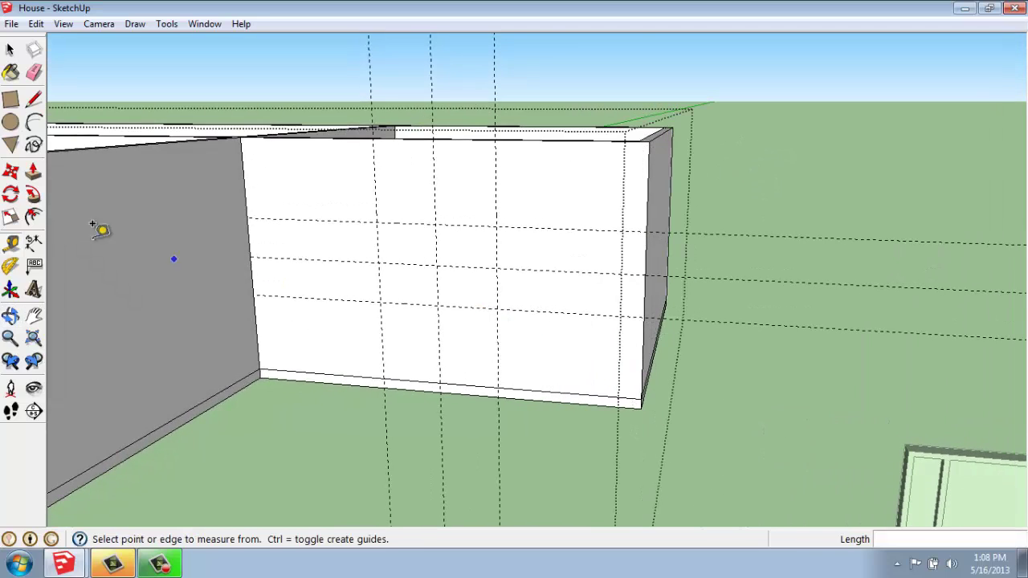
Draw a 6' by 4' rectangle on the front wall within the guide grid
{"action": "left_click", "coordinate": [11, 99]}
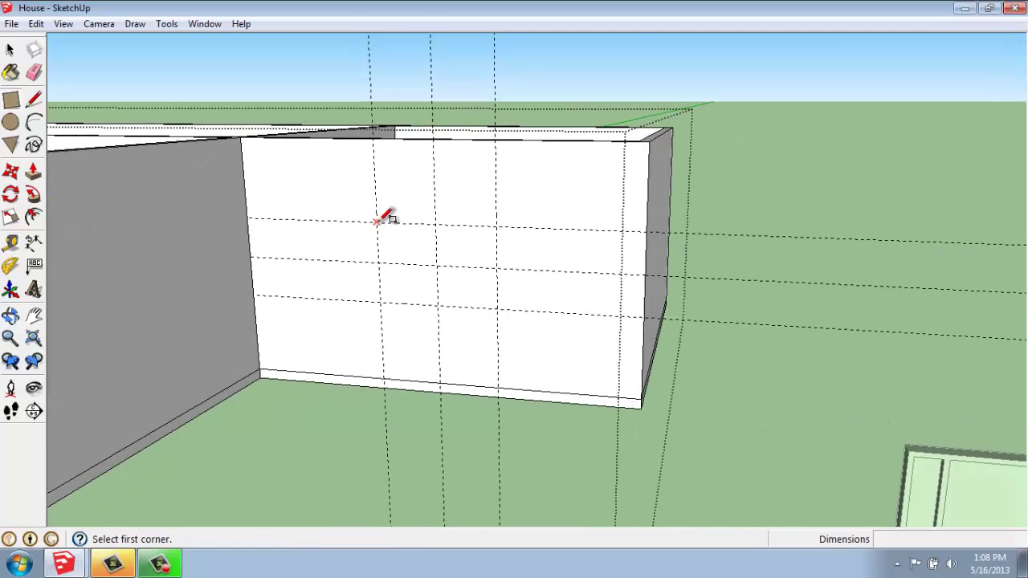
{"action": "left_click", "coordinate": [376, 221]}
{"action": "left_click", "coordinate": [498, 306]}
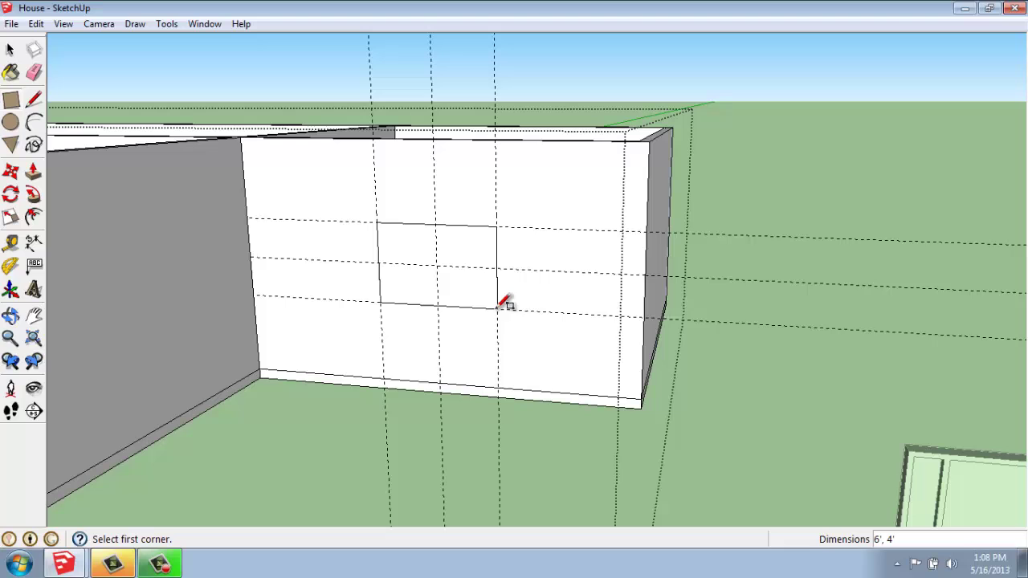
Push the window rectangle 6" into the wall to form the opening
{"action": "left_click", "coordinate": [33, 173]}
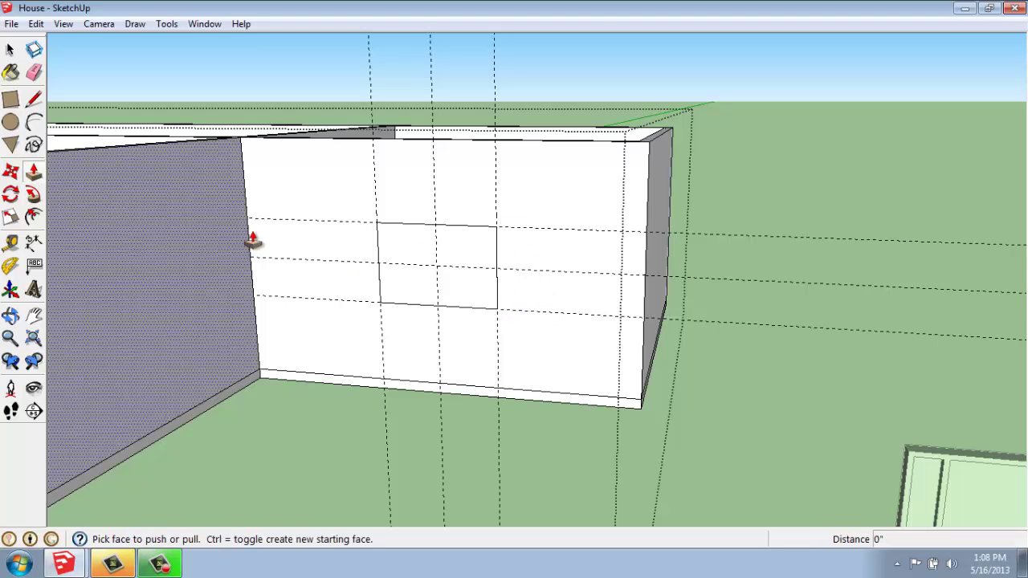
{"action": "left_click", "coordinate": [456, 280]}
{"action": "middle_click_drag", "start_coordinate": [461, 268], "coordinate": [471, 333]}
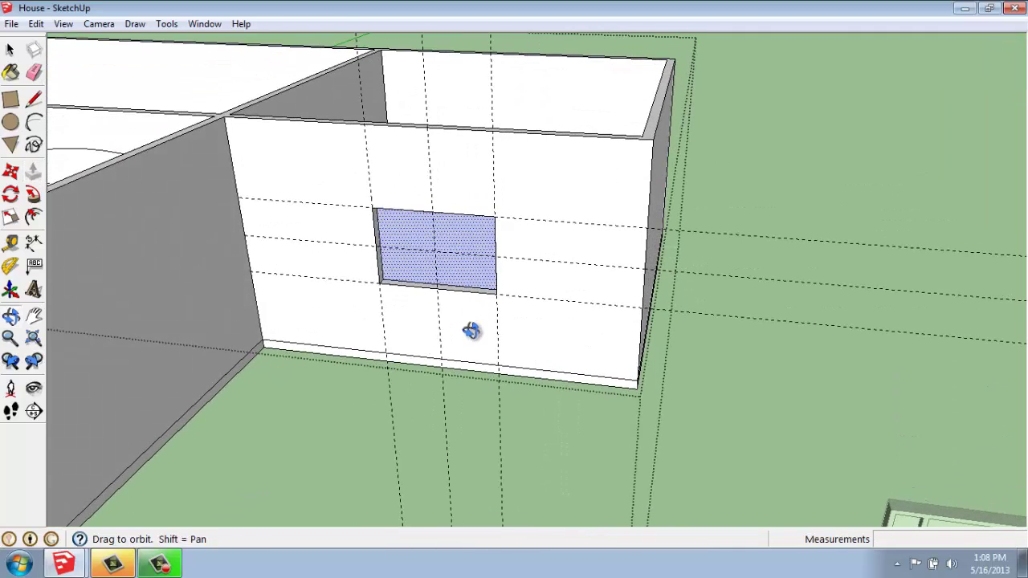
{"action": "left_click", "coordinate": [466, 235]}
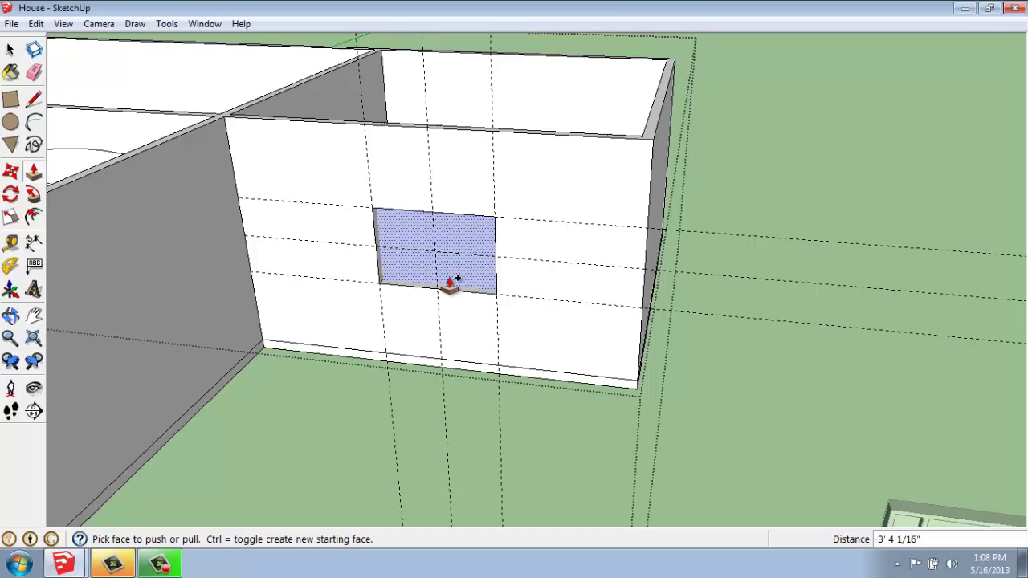
{"action": "middle_click_drag", "start_coordinate": [452, 281], "coordinate": [466, 266]}
{"action": "left_click", "coordinate": [458, 275]}
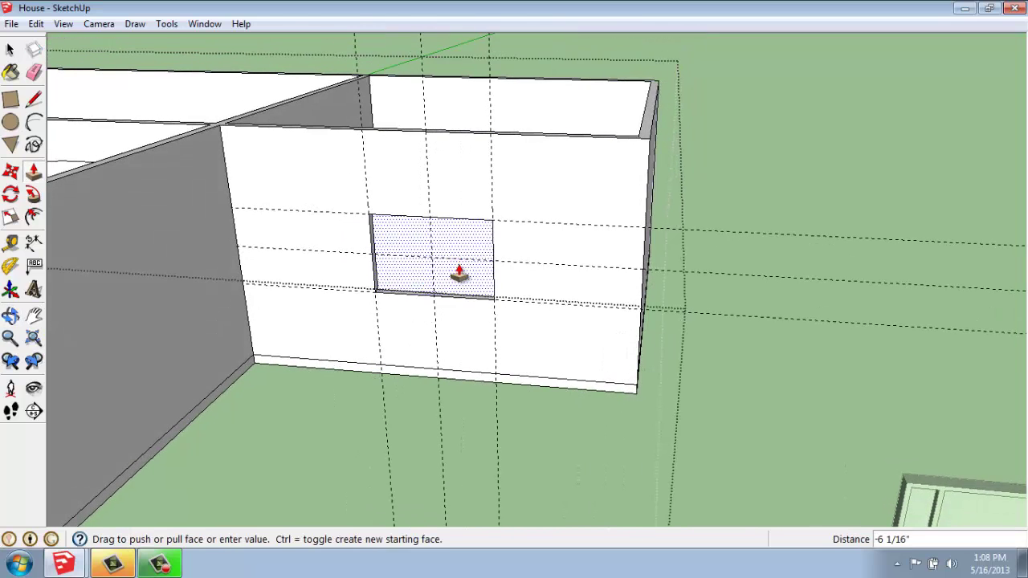
{"action": "left_click", "coordinate": [468, 239]}
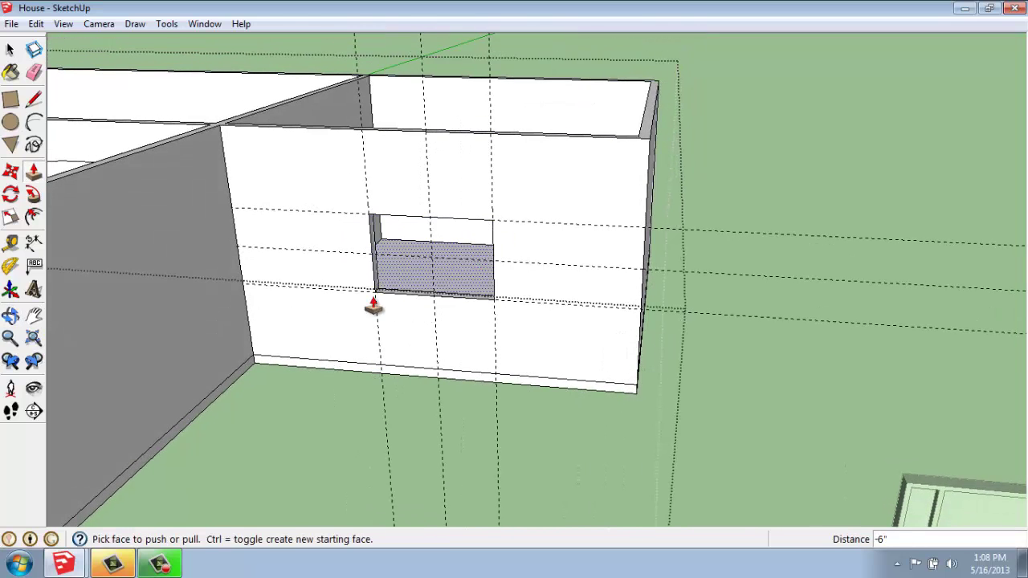
{"action": "middle_click_drag", "start_coordinate": [546, 285], "coordinate": [805, 371]}
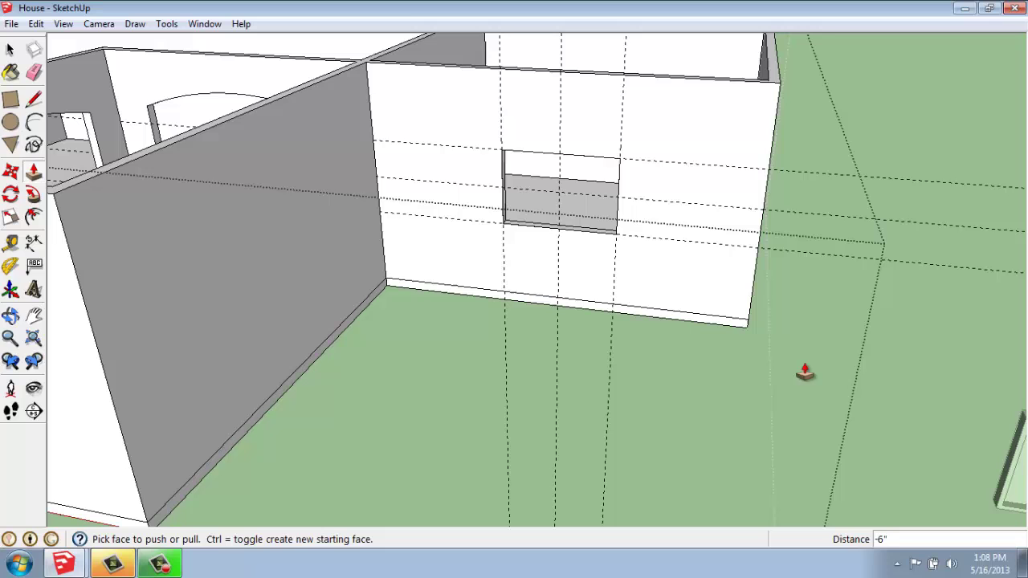
Delete every guide line from the model with Edit > Delete Guides
{"action": "key", "text": "space"}
{"action": "key", "text": "ctrl+z"}
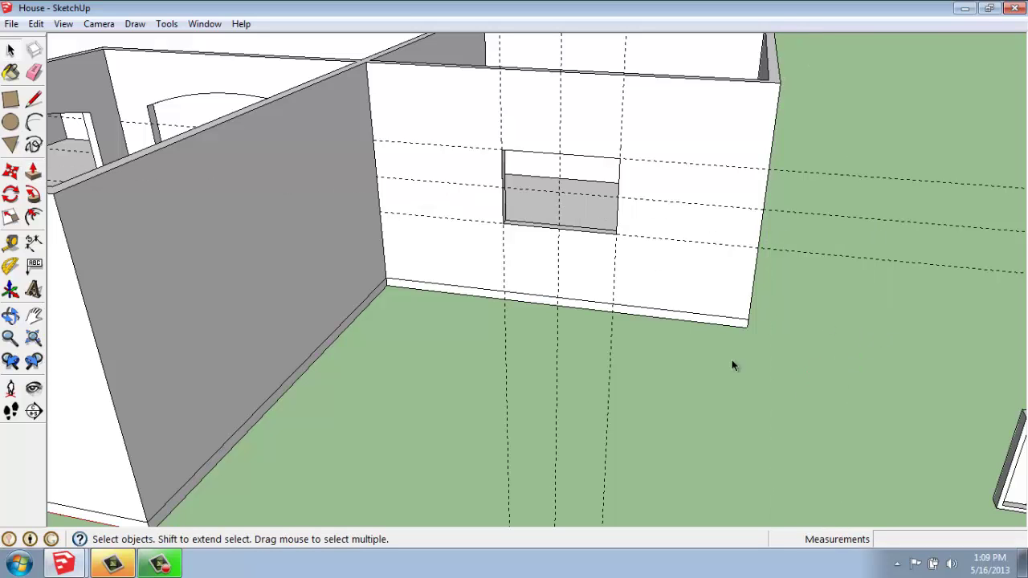
{"action": "scroll", "coordinate": [568, 271], "scroll_direction": "down", "scroll_amount": 3}
{"action": "scroll", "coordinate": [856, 274], "scroll_direction": "up", "scroll_amount": 1}
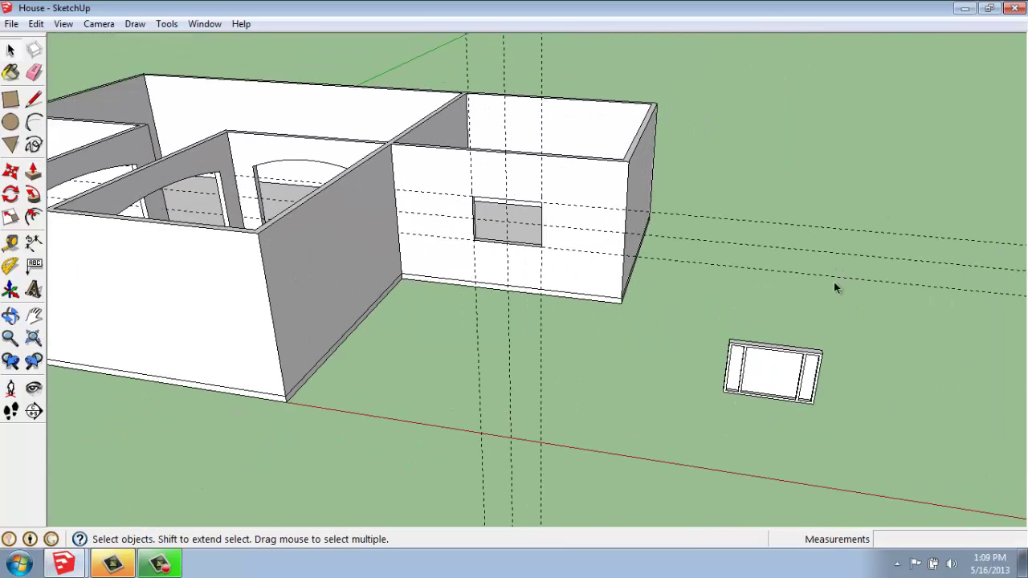
{"action": "left_click", "coordinate": [40, 25]}
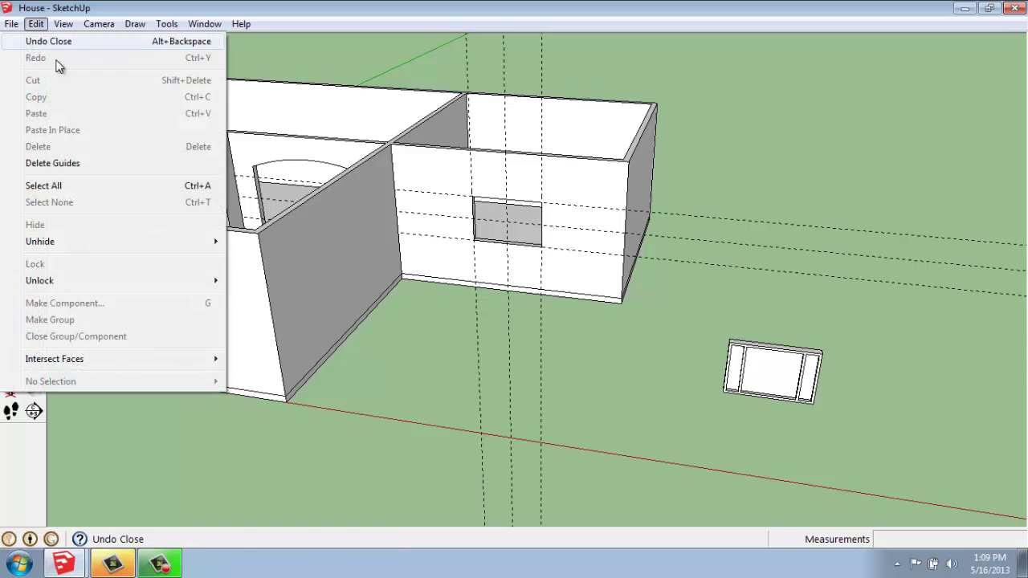
{"action": "left_click", "coordinate": [87, 167]}
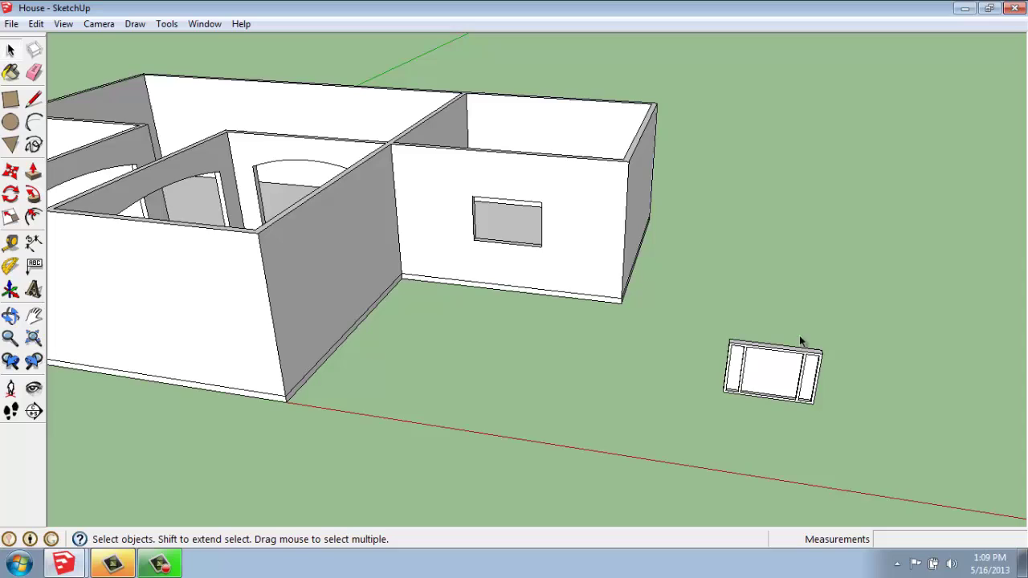
{"action": "middle_click_drag", "start_coordinate": [799, 344], "coordinate": [749, 357]}
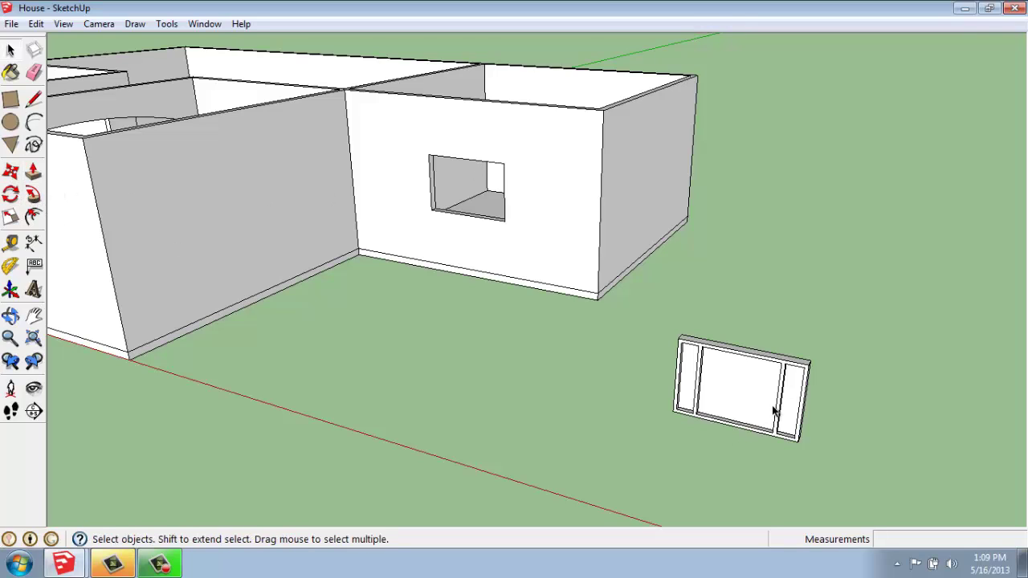
Copy the window frame group onto the ground in front of the window wall
{"action": "left_click", "coordinate": [726, 424]}
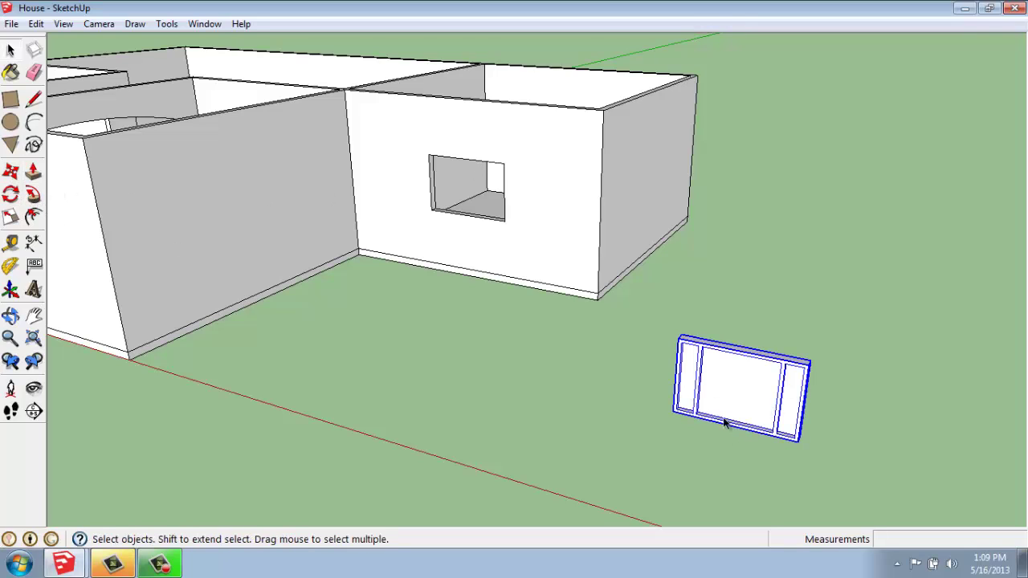
{"action": "left_click", "coordinate": [10, 174]}
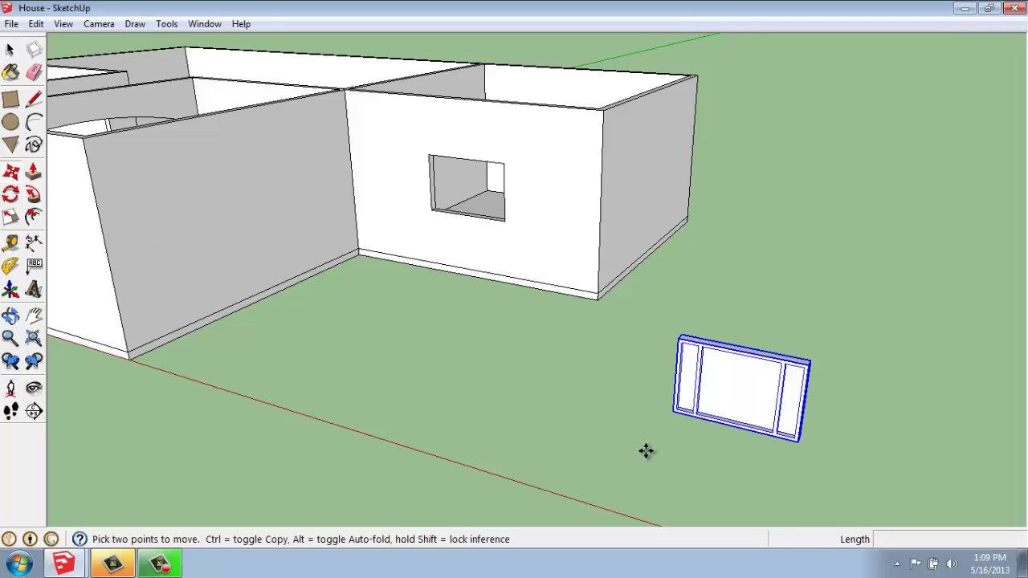
{"action": "left_click", "coordinate": [673, 414]}
{"action": "key", "text": "ctrl"}
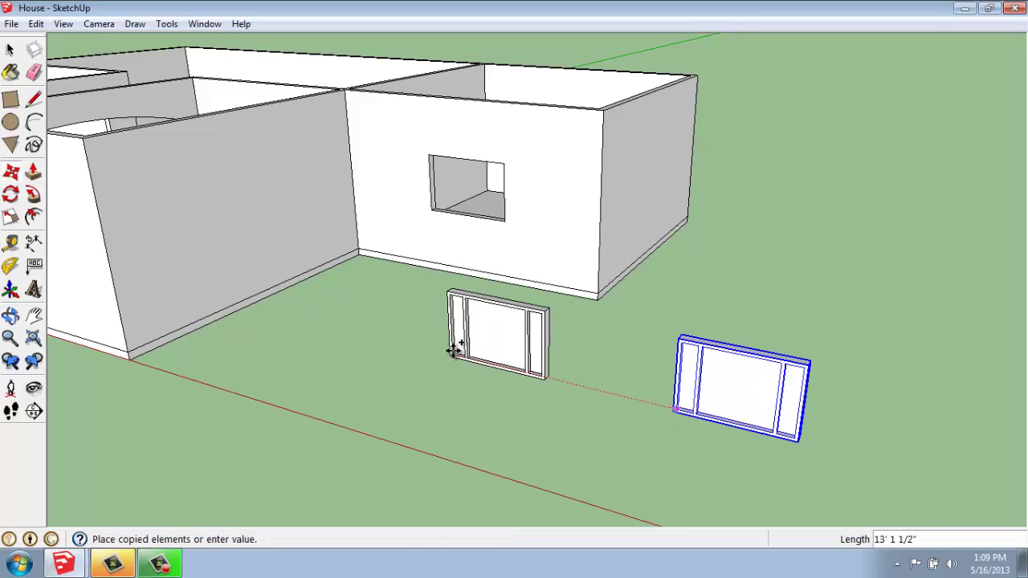
{"action": "left_click", "coordinate": [449, 359]}
{"action": "scroll", "coordinate": [388, 299], "scroll_direction": "up", "scroll_amount": 2}
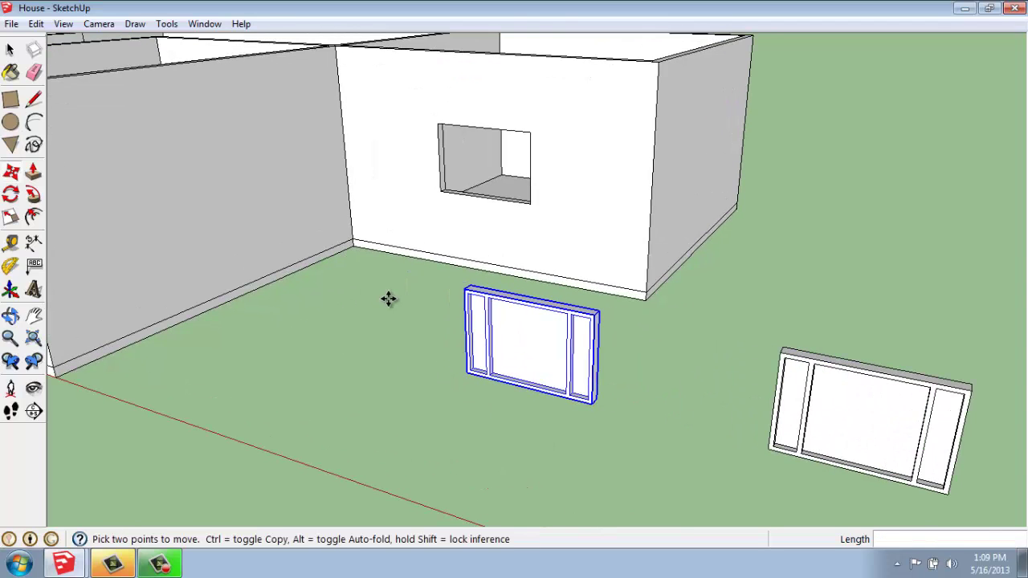
{"action": "scroll", "coordinate": [413, 291], "scroll_direction": "up", "scroll_amount": 2}
{"action": "scroll", "coordinate": [646, 428], "scroll_direction": "up", "scroll_amount": 3}
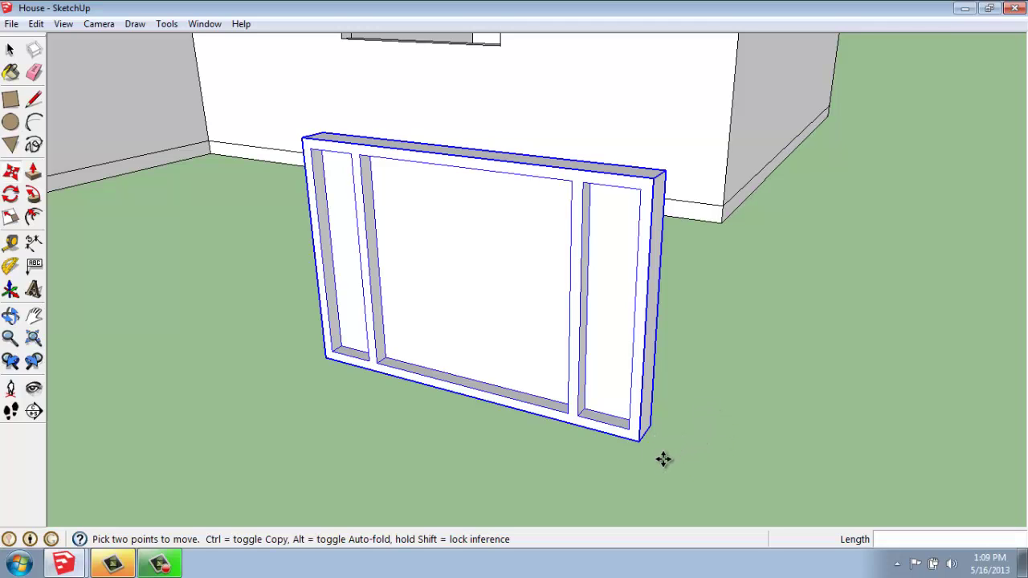
Snap the copy's lower-right corner to the matching corner of the 6' by 4' opening
{"action": "scroll", "coordinate": [652, 444], "scroll_direction": "up", "scroll_amount": 3}
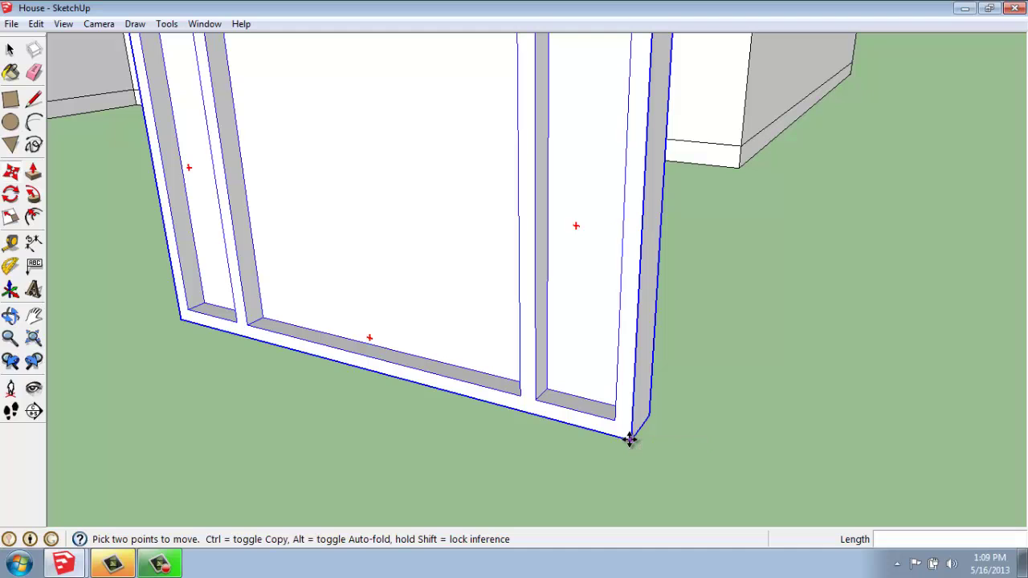
{"action": "scroll", "coordinate": [631, 438], "scroll_direction": "down", "scroll_amount": 6}
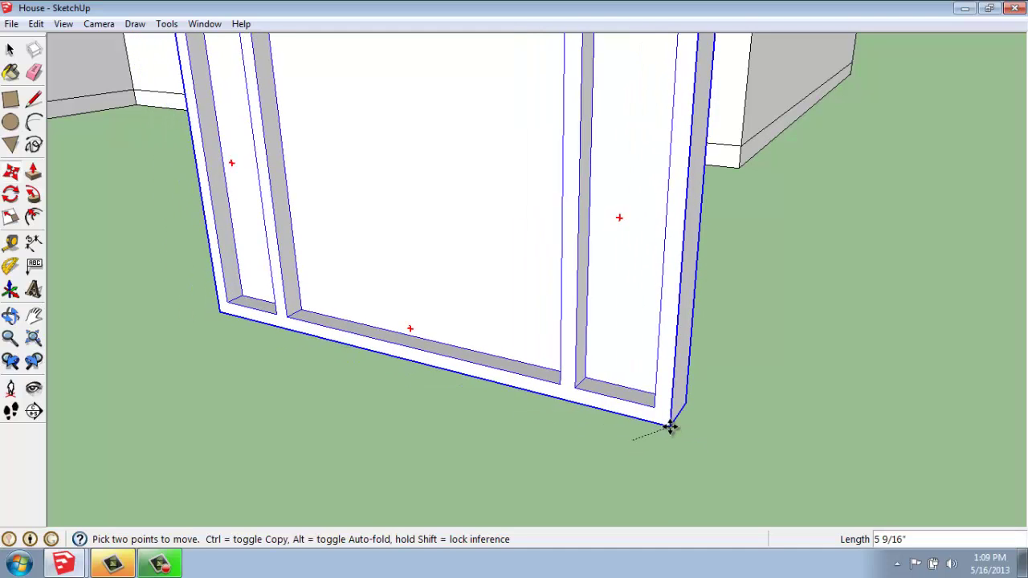
{"action": "left_click", "coordinate": [666, 432]}
{"action": "scroll", "coordinate": [666, 429], "scroll_direction": "down", "scroll_amount": 3}
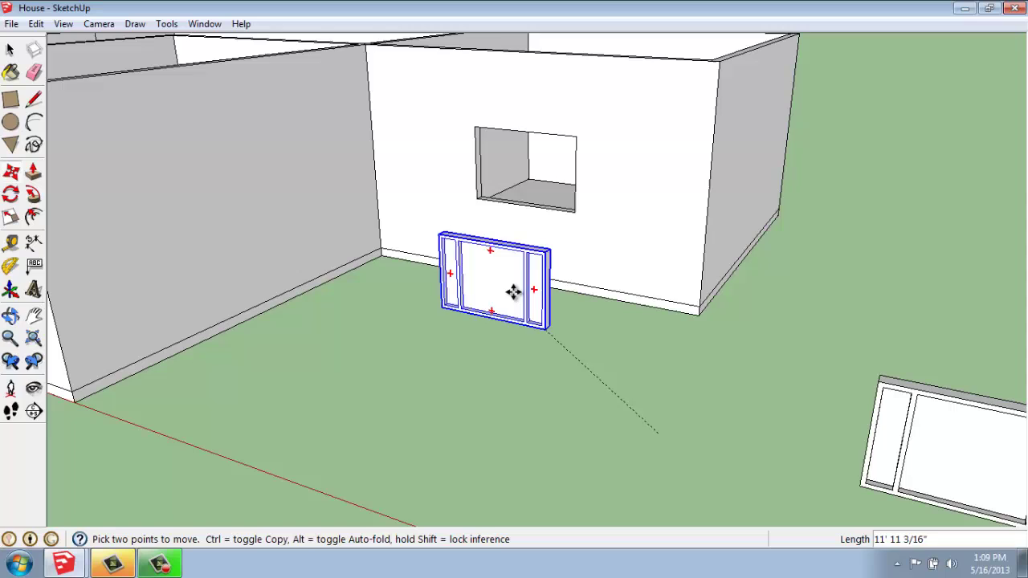
{"action": "scroll", "coordinate": [569, 161], "scroll_direction": "up", "scroll_amount": 4}
{"action": "scroll", "coordinate": [569, 160], "scroll_direction": "up", "scroll_amount": 3}
{"action": "scroll", "coordinate": [569, 165], "scroll_direction": "down", "scroll_amount": 2}
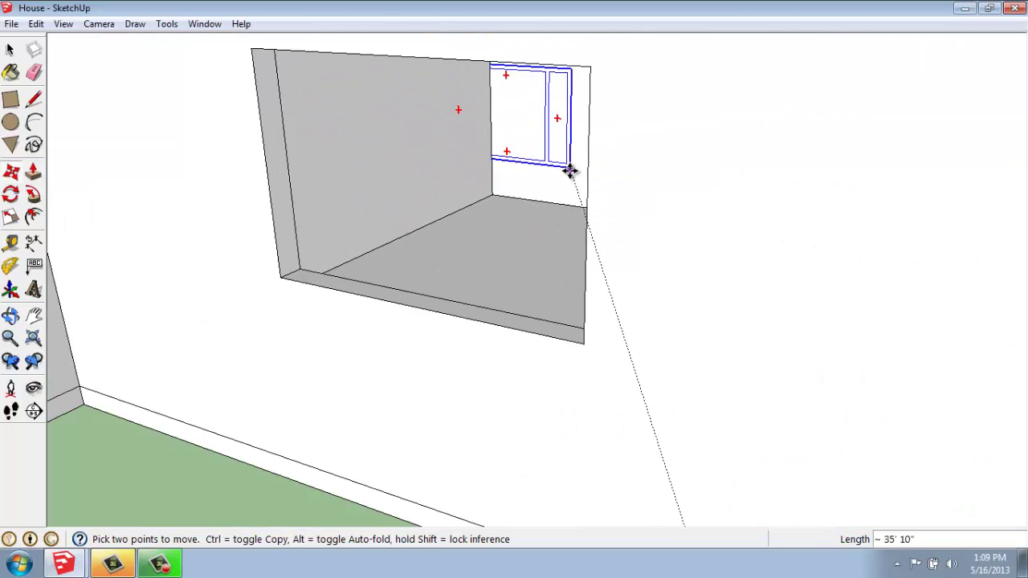
{"action": "left_click", "coordinate": [583, 344]}
{"action": "key", "text": "space"}
{"action": "scroll", "coordinate": [434, 358], "scroll_direction": "down", "scroll_amount": 8}
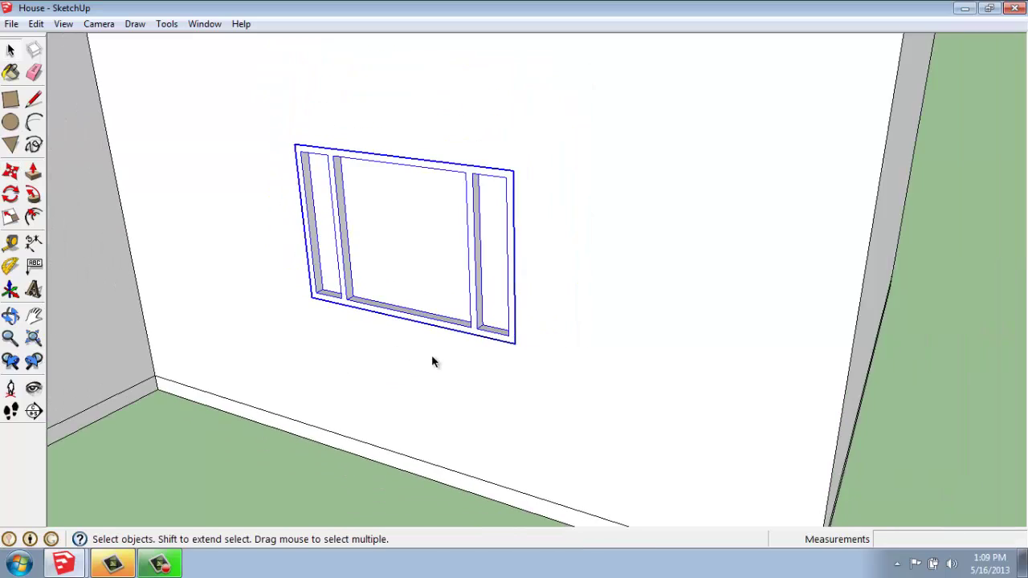
{"action": "left_click", "coordinate": [366, 441]}
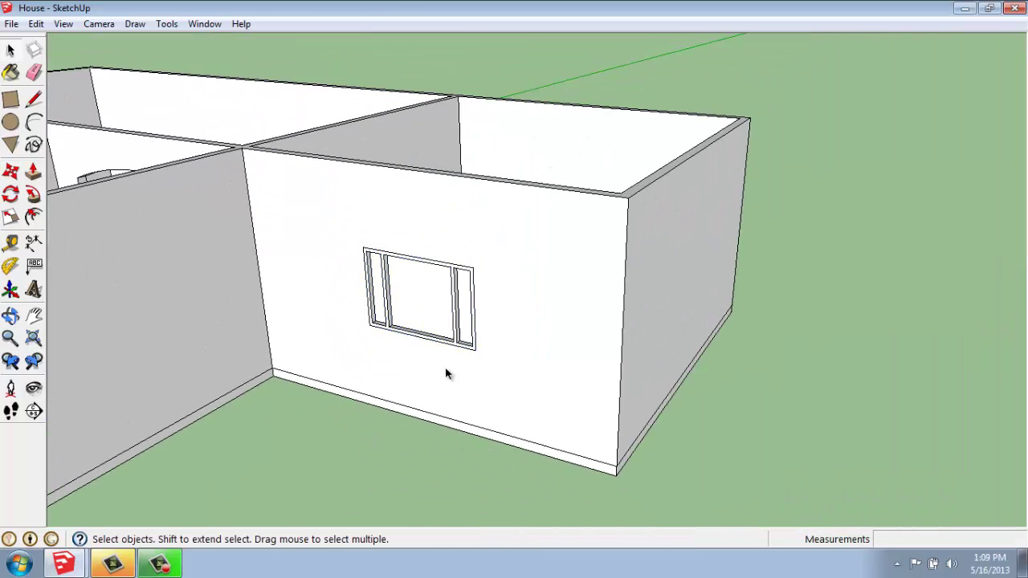
{"action": "left_click", "coordinate": [408, 333]}
{"action": "left_click", "coordinate": [465, 427]}
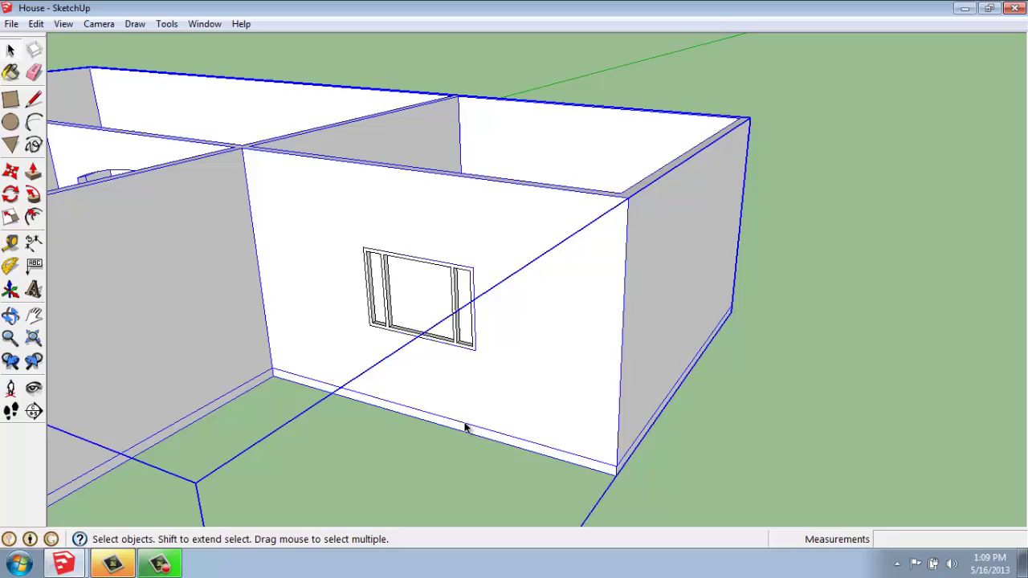
{"action": "double_click", "coordinate": [465, 427]}
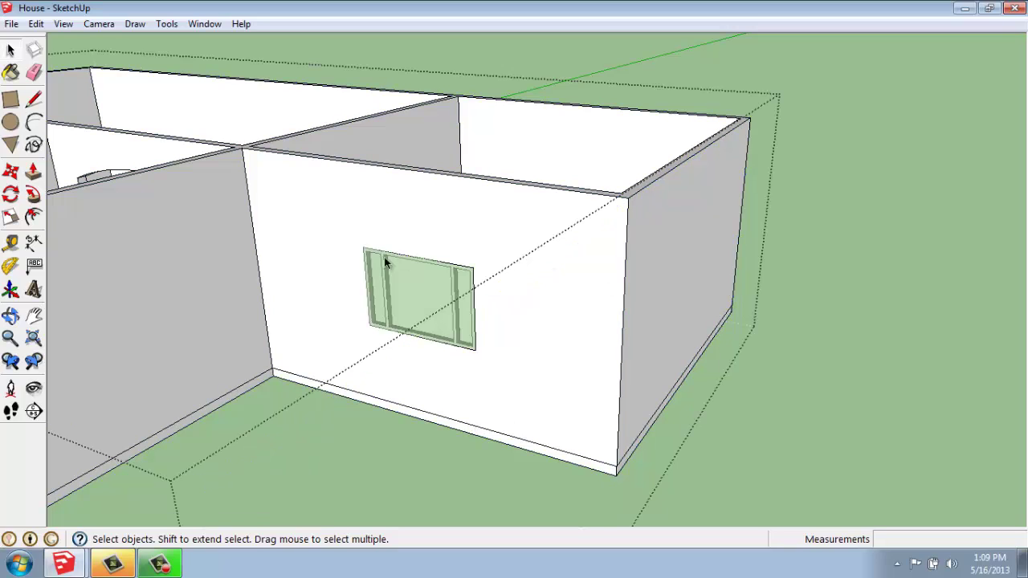
{"action": "left_click", "coordinate": [800, 369]}
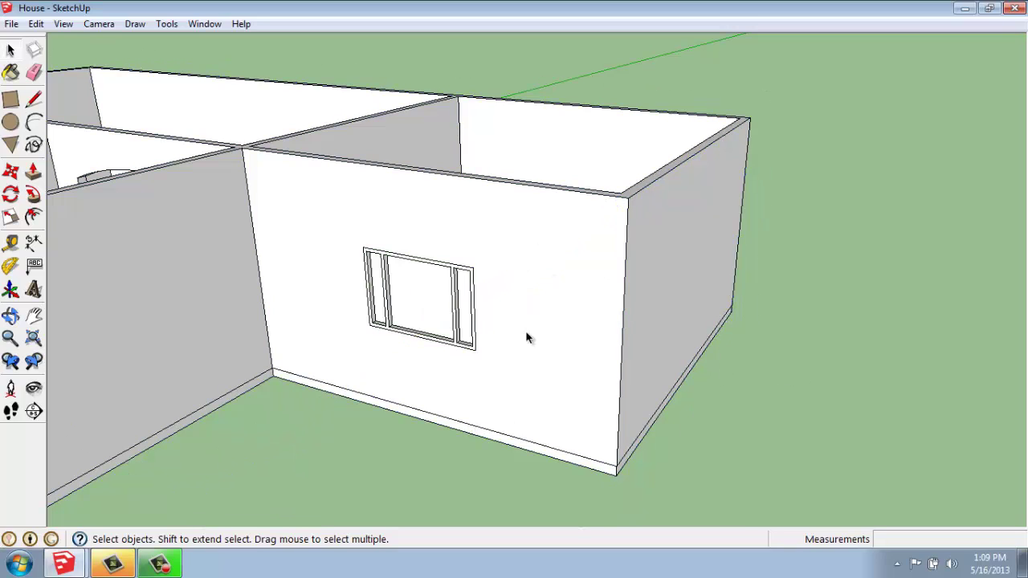
{"action": "left_click", "coordinate": [385, 282]}
{"action": "scroll", "coordinate": [620, 303], "scroll_direction": "down", "scroll_amount": 5}
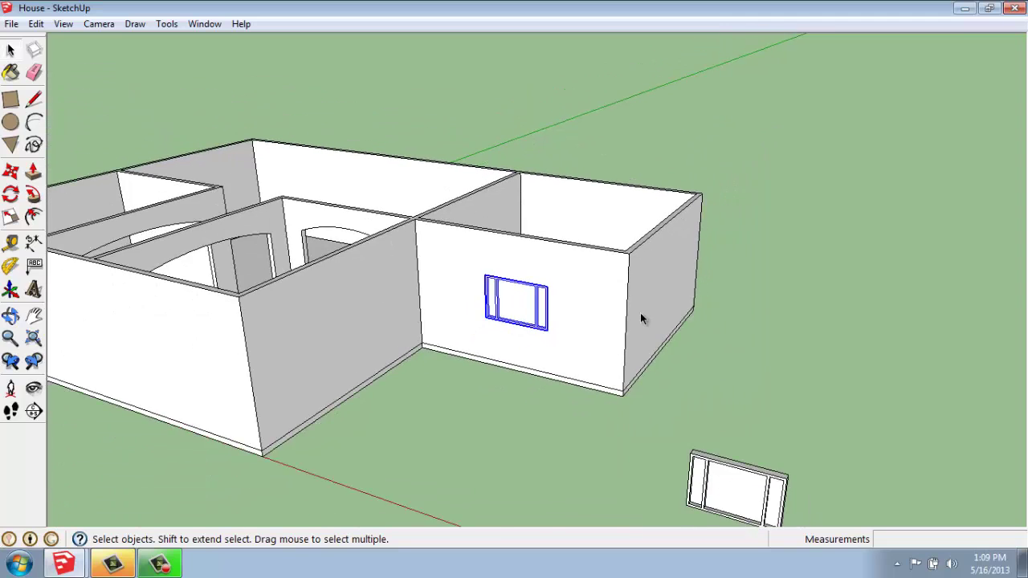
{"action": "scroll", "coordinate": [298, 248], "scroll_direction": "up", "scroll_amount": 2}
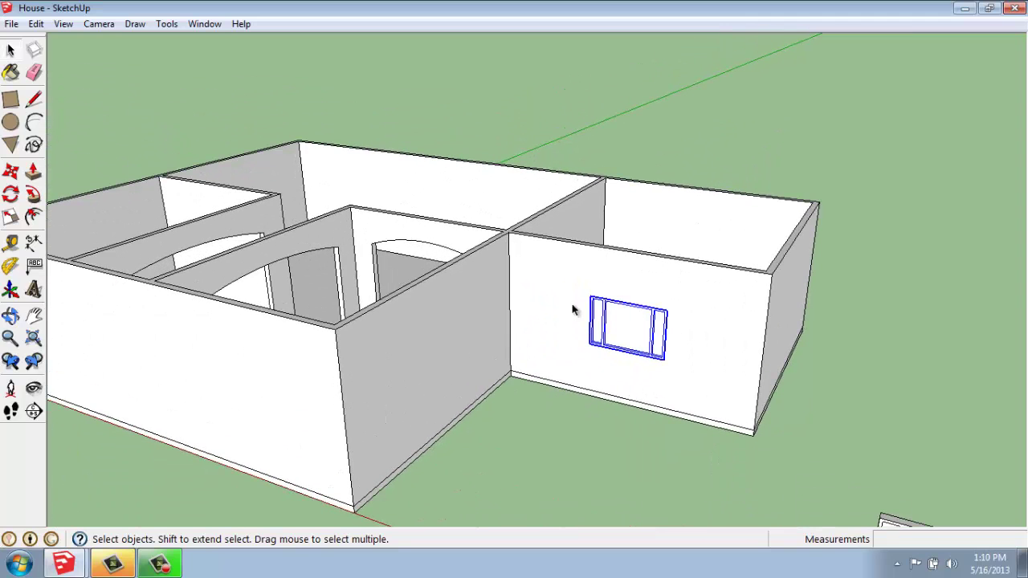
{"action": "left_click", "coordinate": [831, 385]}
{"action": "scroll", "coordinate": [683, 343], "scroll_direction": "down", "scroll_amount": 2}
{"action": "mouse_move", "coordinate": [851, 402]}
{"action": "middle_mouse_down"}
{"action": "mouse_move", "coordinate": [886, 420]}
{"action": "mouse_move", "coordinate": [868, 411]}
{"action": "middle_mouse_up"}
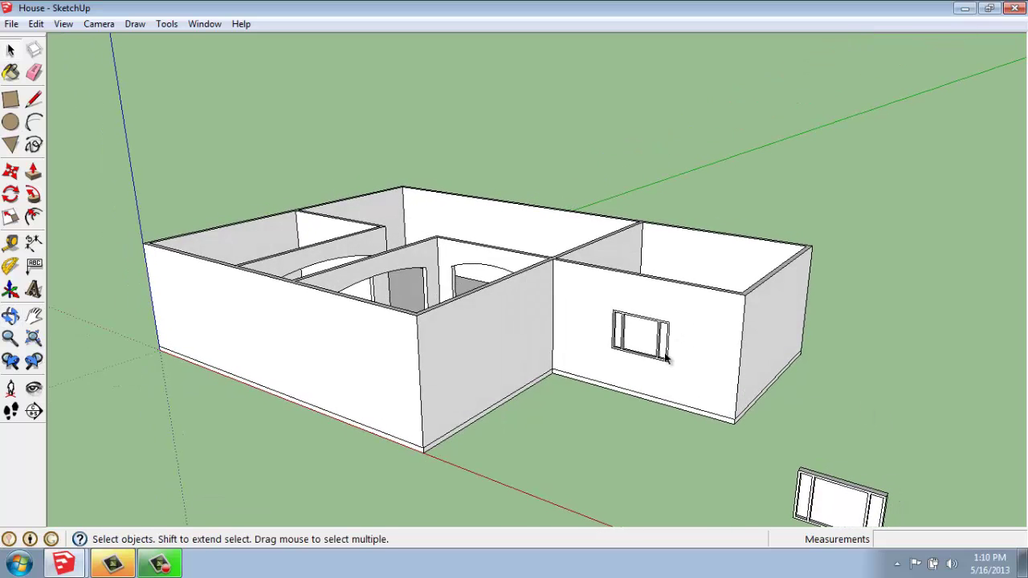